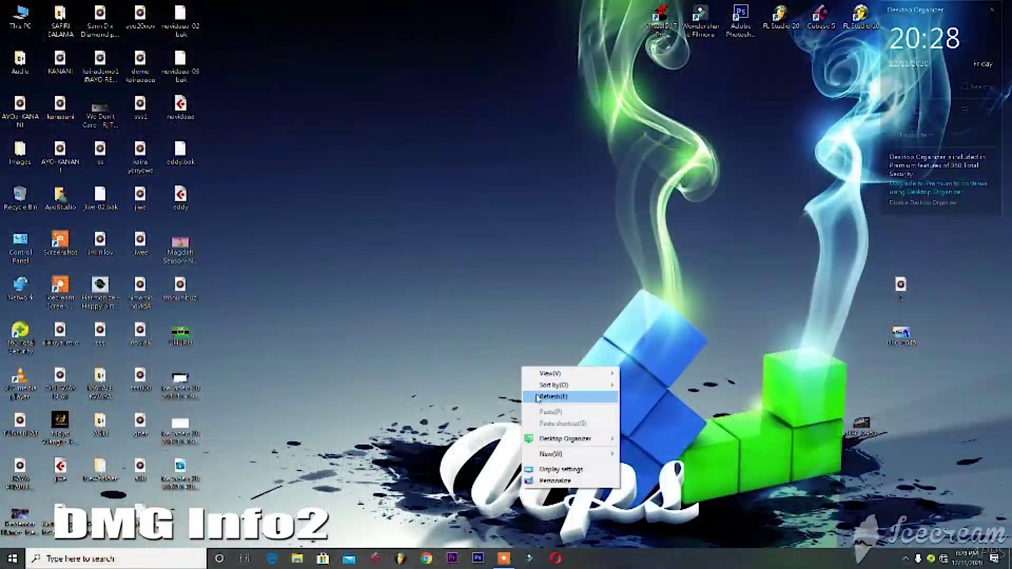
Refresh the desktop repeatedly from its right-click menu.
left_click(537, 398)
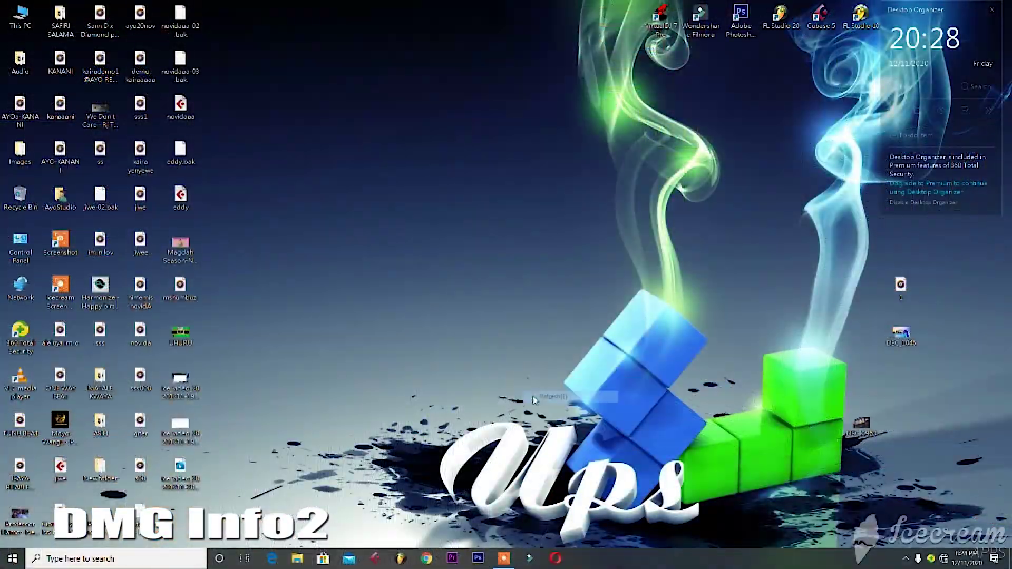
right_click(512, 353)
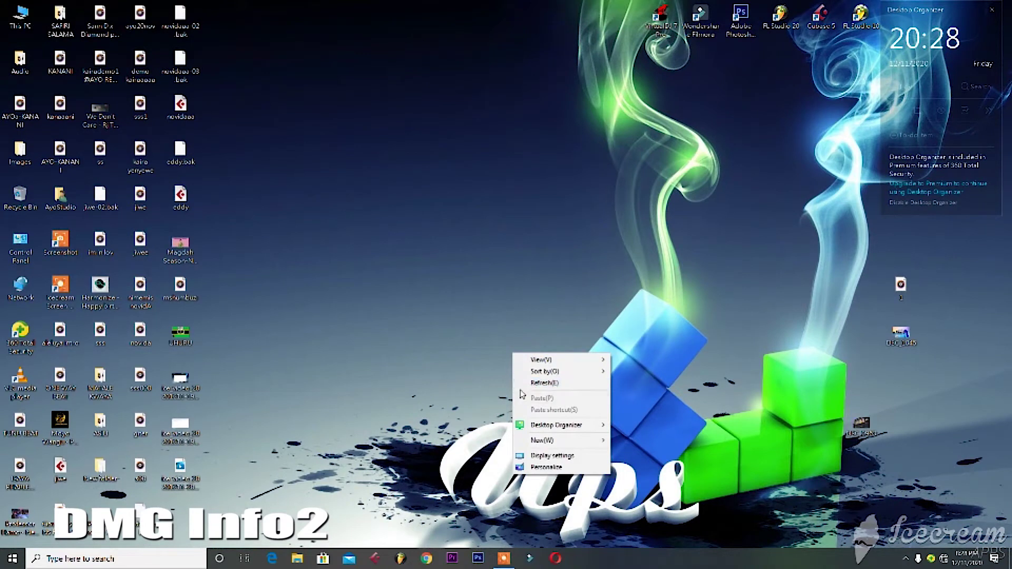
left_click(540, 384)
right_click(476, 324)
left_click(498, 353)
right_click(490, 332)
left_click(503, 362)
right_click(468, 293)
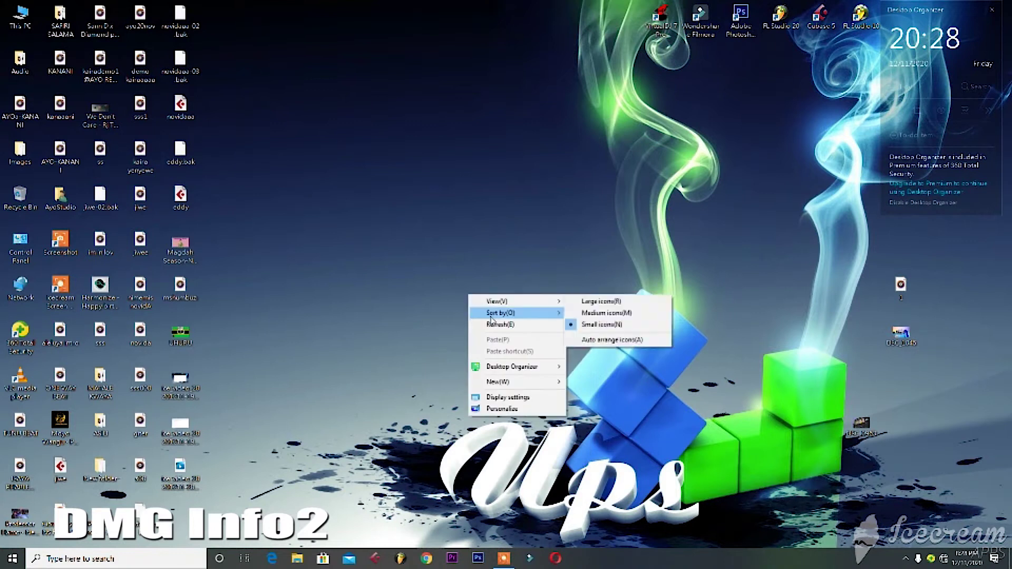
left_click(498, 323)
right_click(474, 304)
left_click(494, 336)
right_click(468, 301)
left_click(489, 332)
right_click(488, 303)
left_click(507, 336)
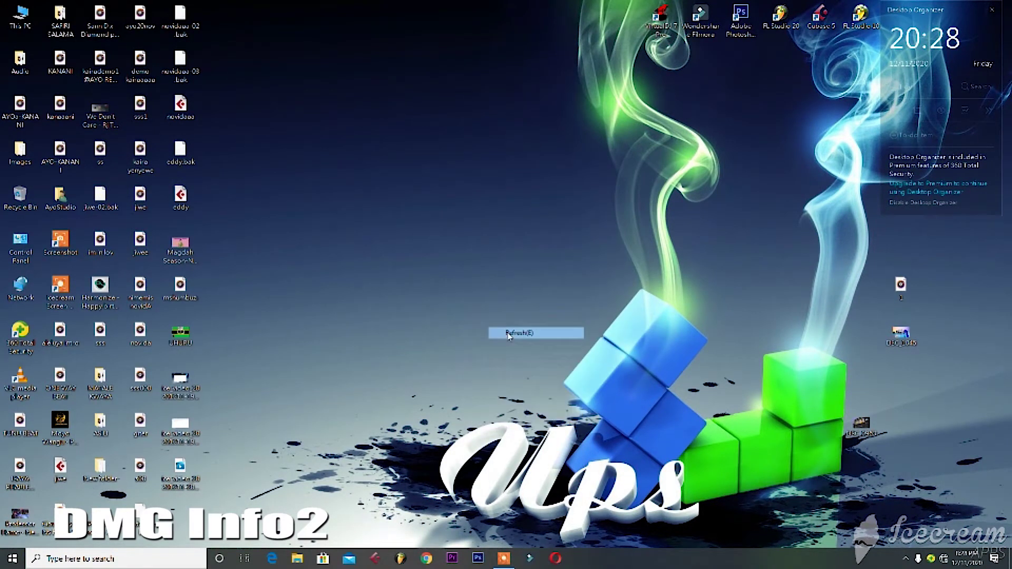
right_click(497, 308)
left_click(520, 340)
right_click(497, 306)
left_click(523, 340)
right_click(474, 300)
left_click(507, 331)
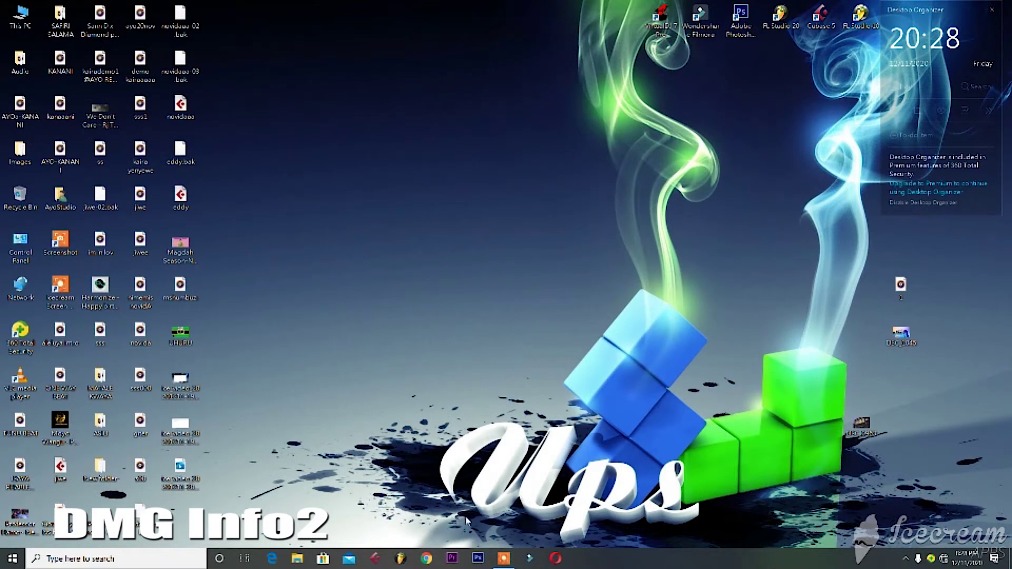
right_click(485, 444)
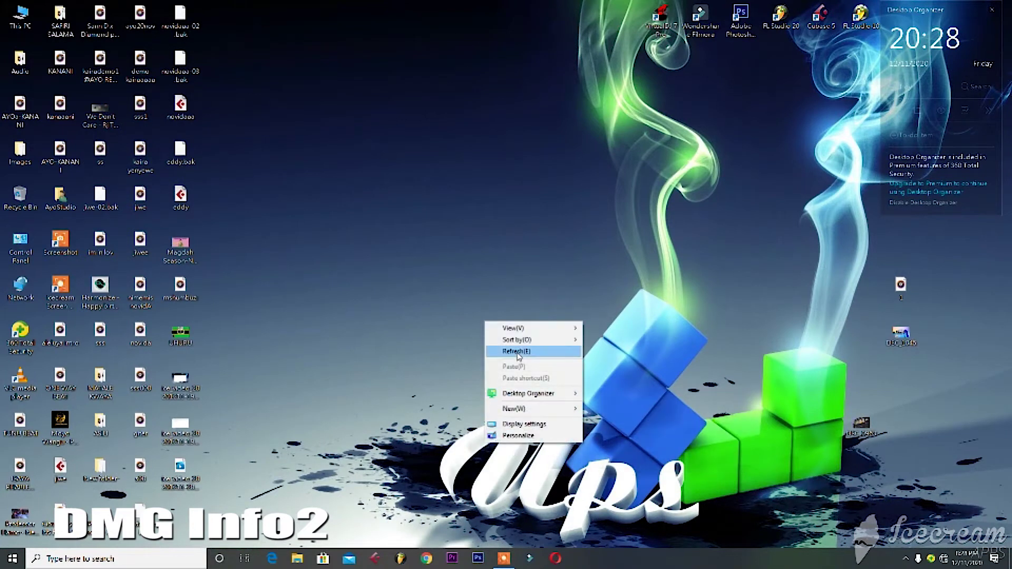
left_click(500, 351)
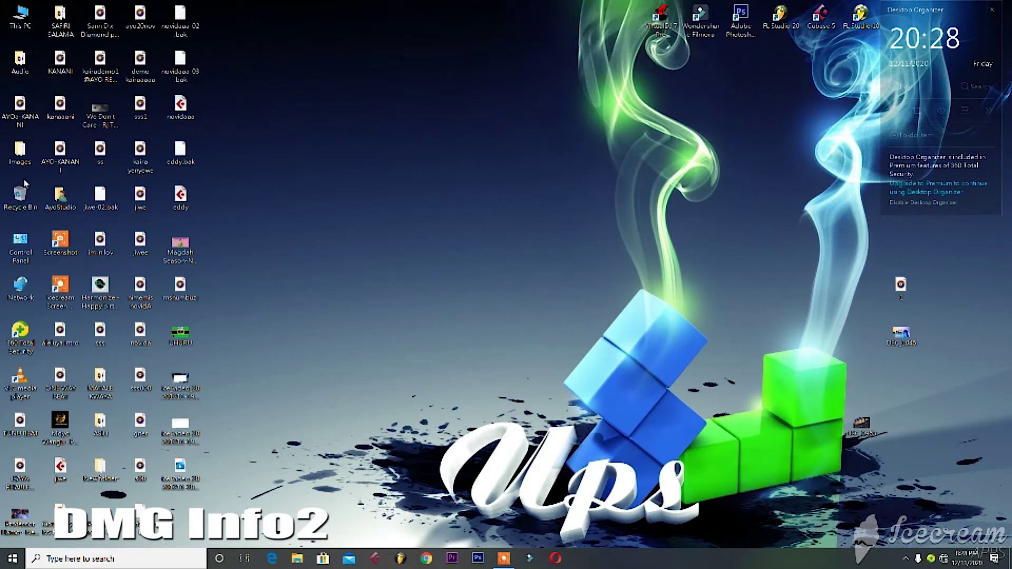
Open DSC_0918 from This PC's Pictures folder in the Photos viewer.
double_click(21, 15)
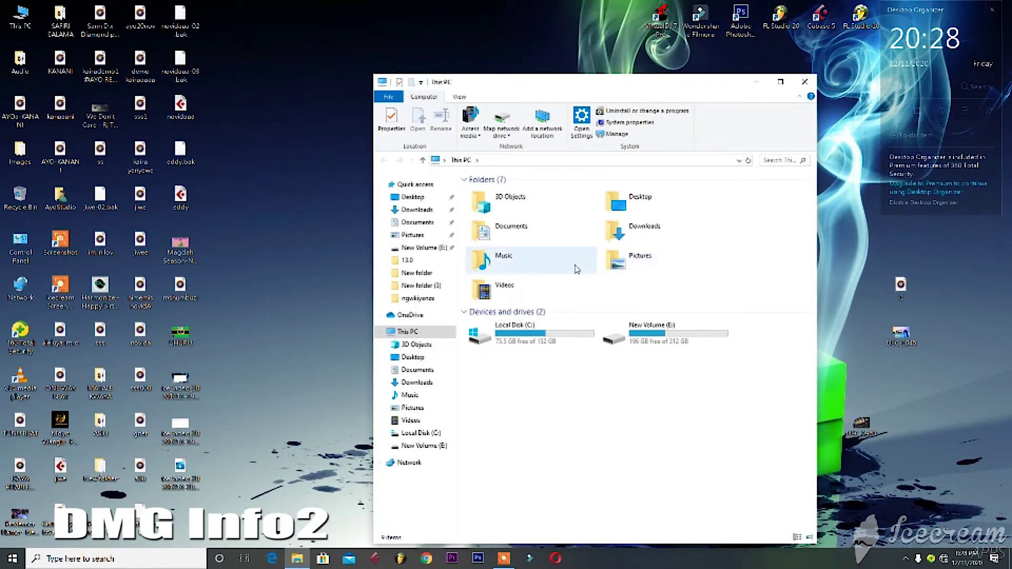
double_click(653, 267)
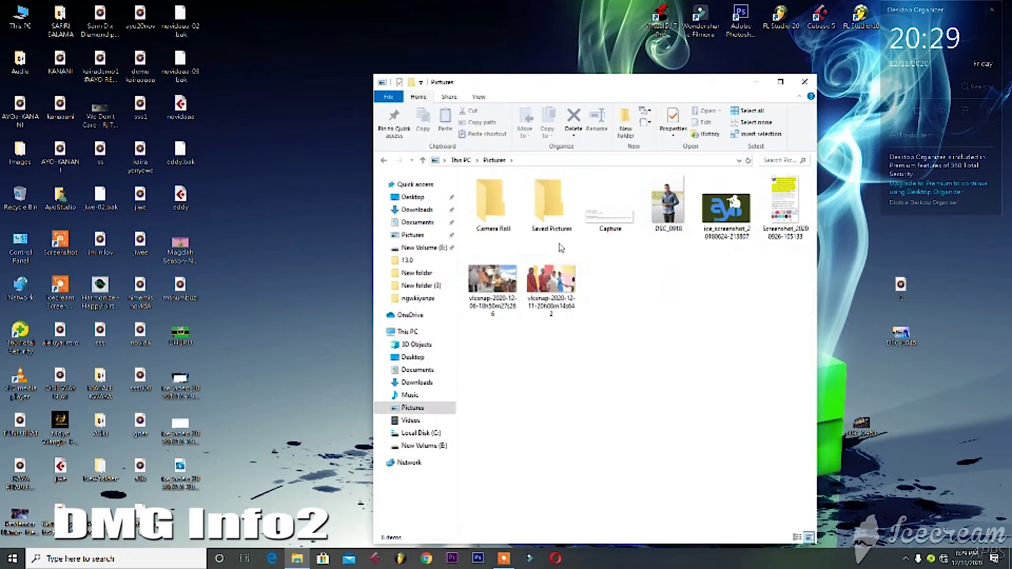
double_click(672, 213)
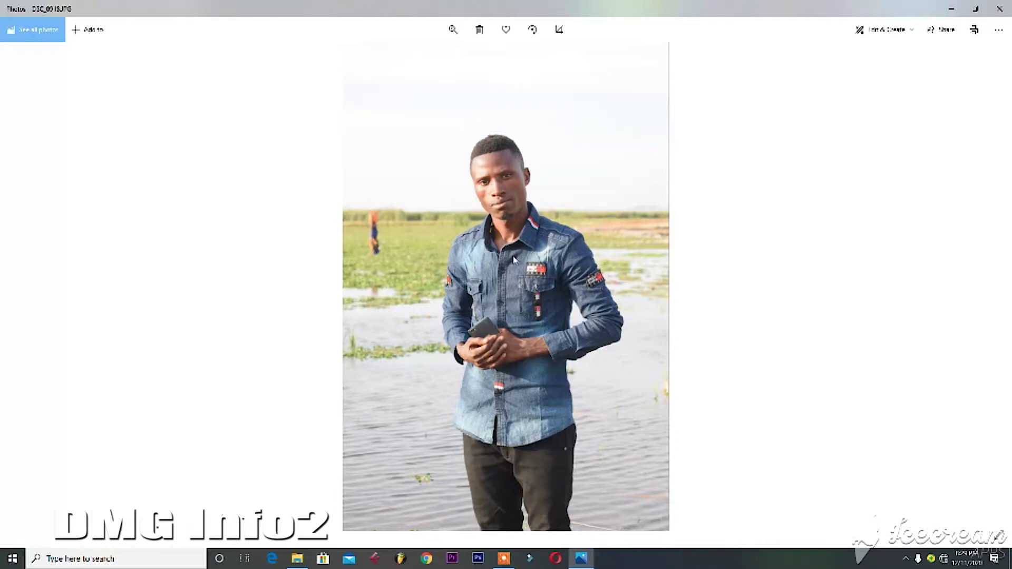
Zoom slightly into DSC_0918, then advance to the WhatsApp article screenshot.
left_click(452, 29)
left_click_drag(403, 58, 405, 62)
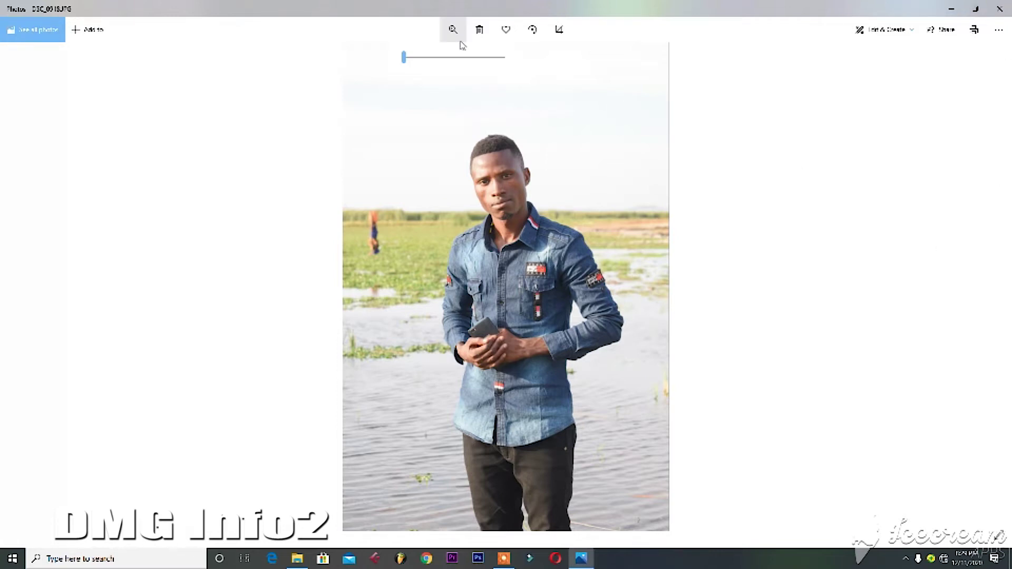
left_click(984, 298)
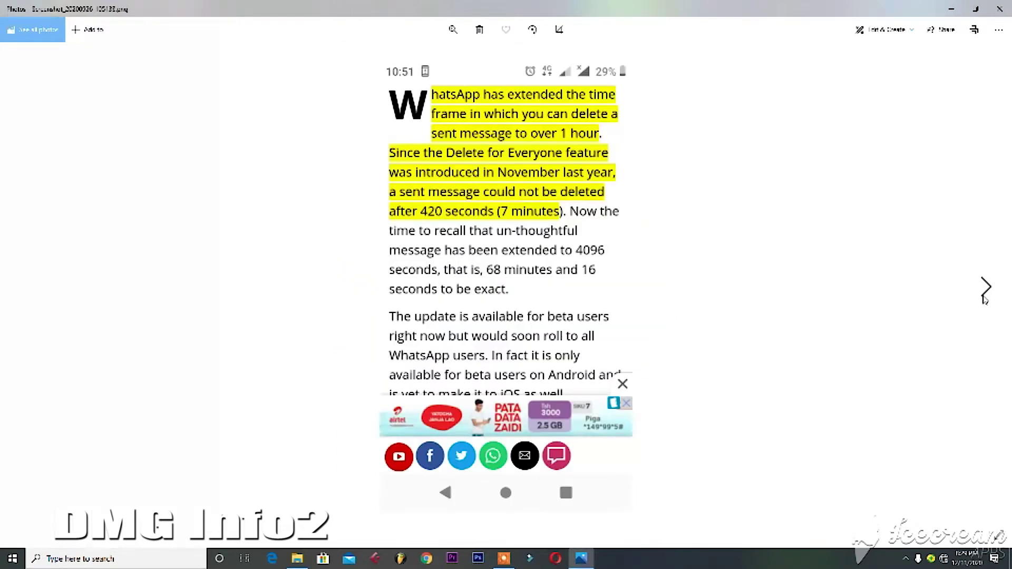
Advance to the next picture, then close the Photos viewer.
left_click(984, 300)
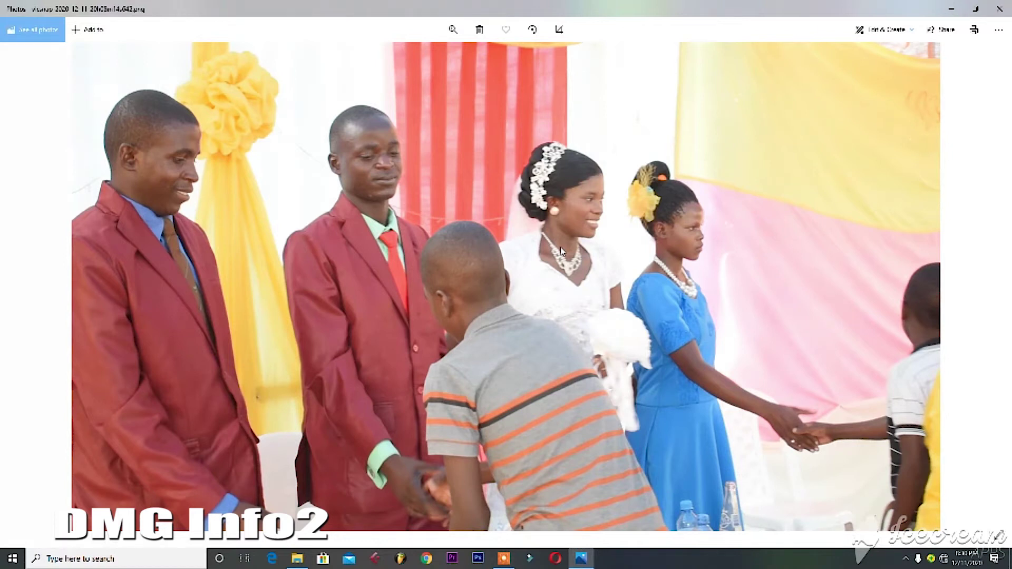
left_click(1000, 8)
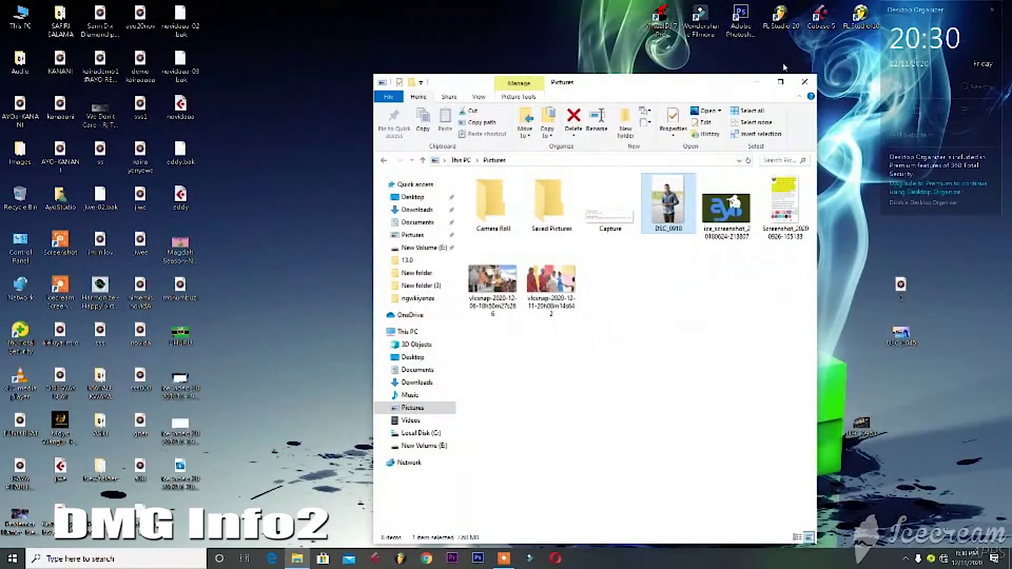
Close the Pictures folder window in File Explorer.
left_click(803, 84)
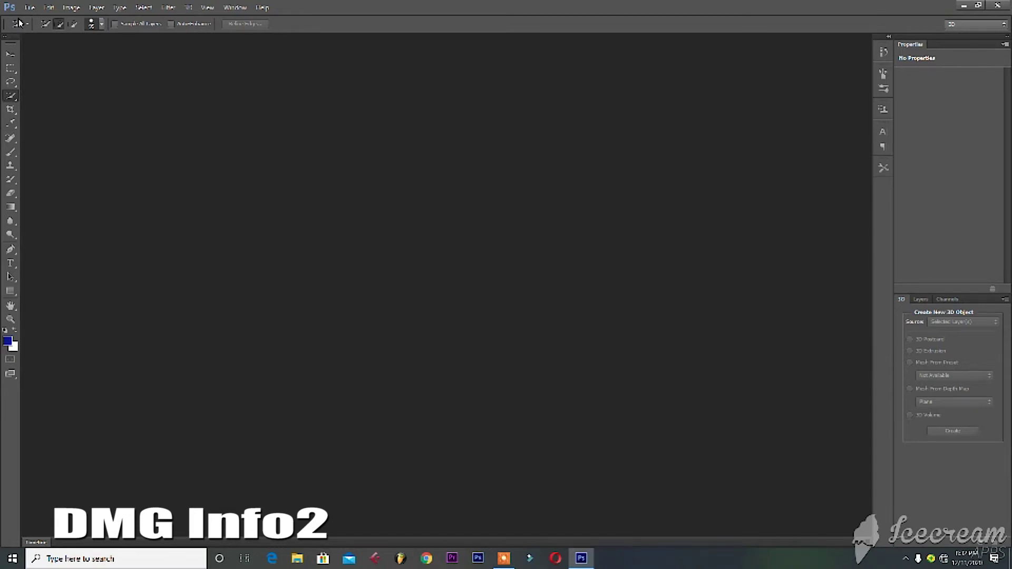
Open DSC_0918 from the Pictures library through File > Open.
left_click(34, 10)
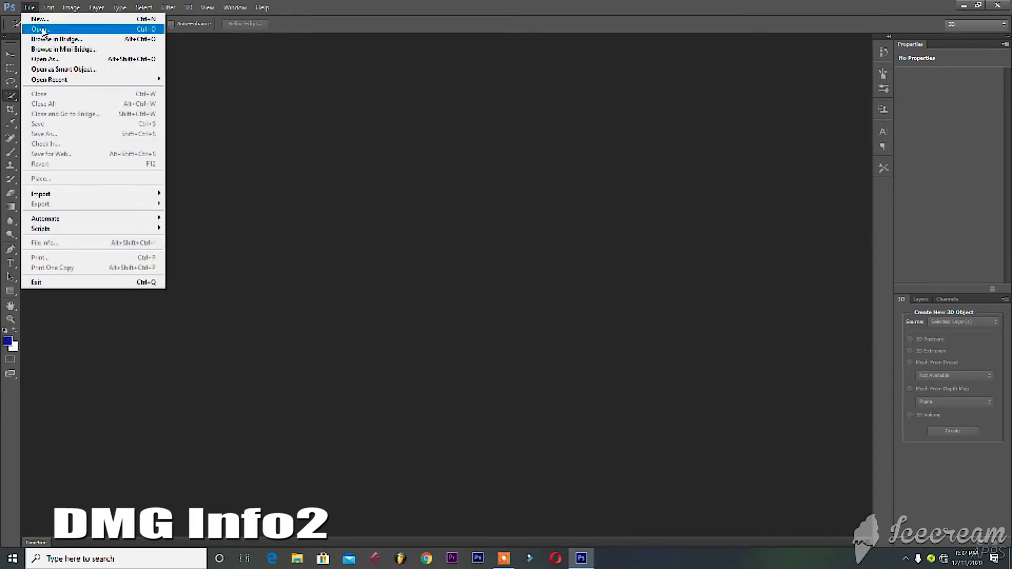
left_click(44, 30)
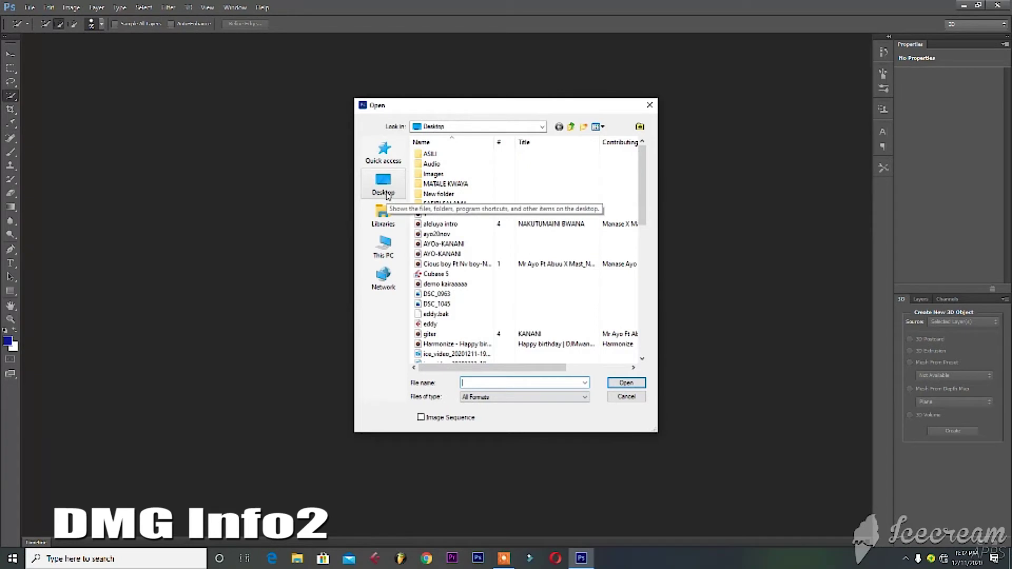
left_click(383, 215)
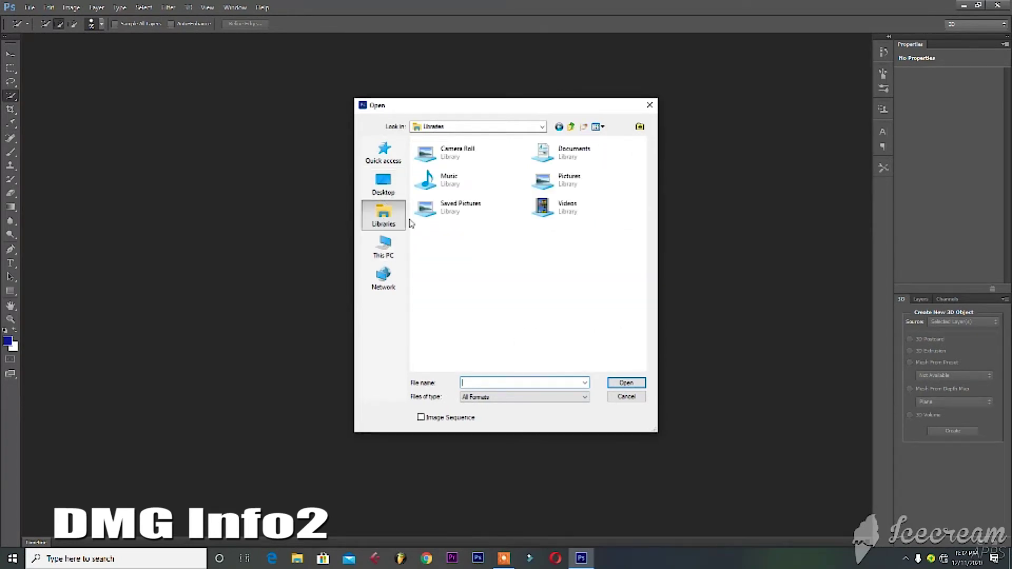
double_click(563, 184)
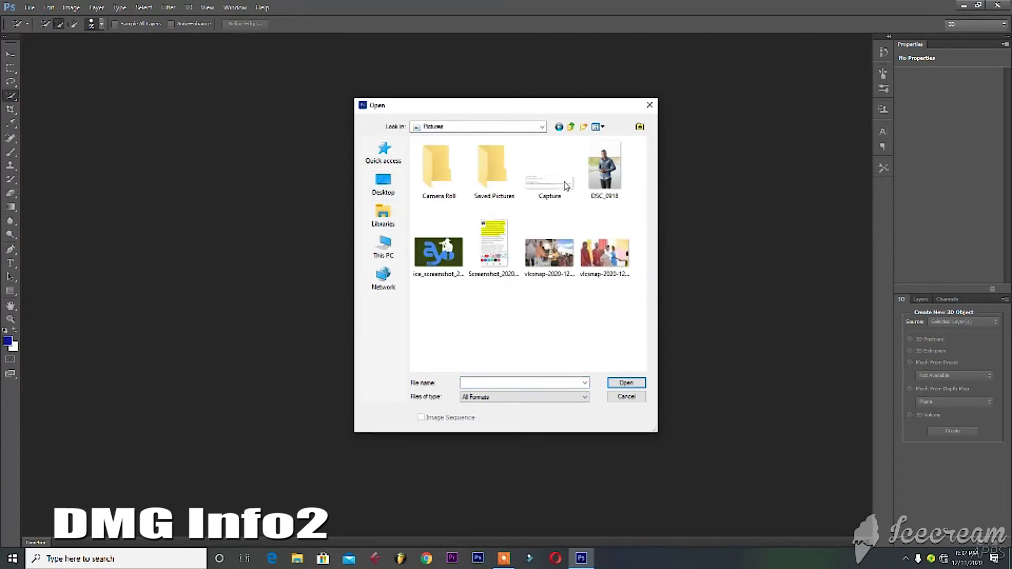
double_click(609, 179)
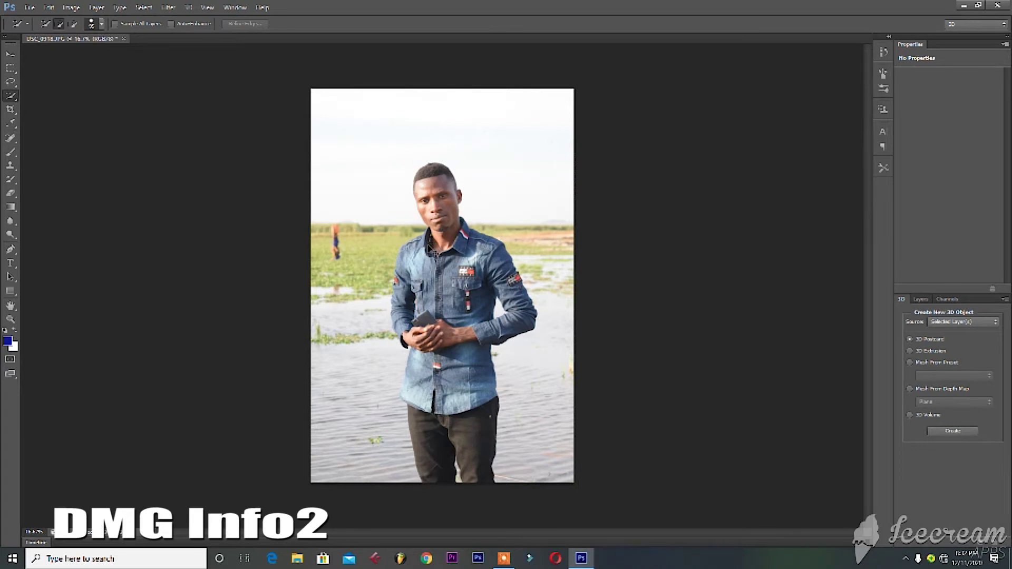
Zoom the canvas in to 25% and start selecting the man's head and neck.
key("ctrl+plus")
key("ctrl+minus")
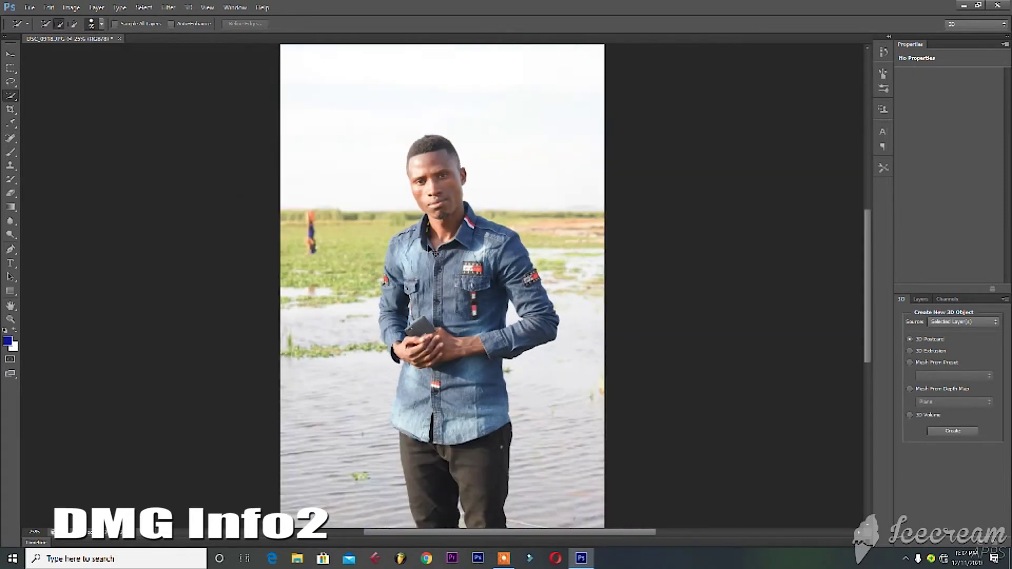
key("ctrl+plus")
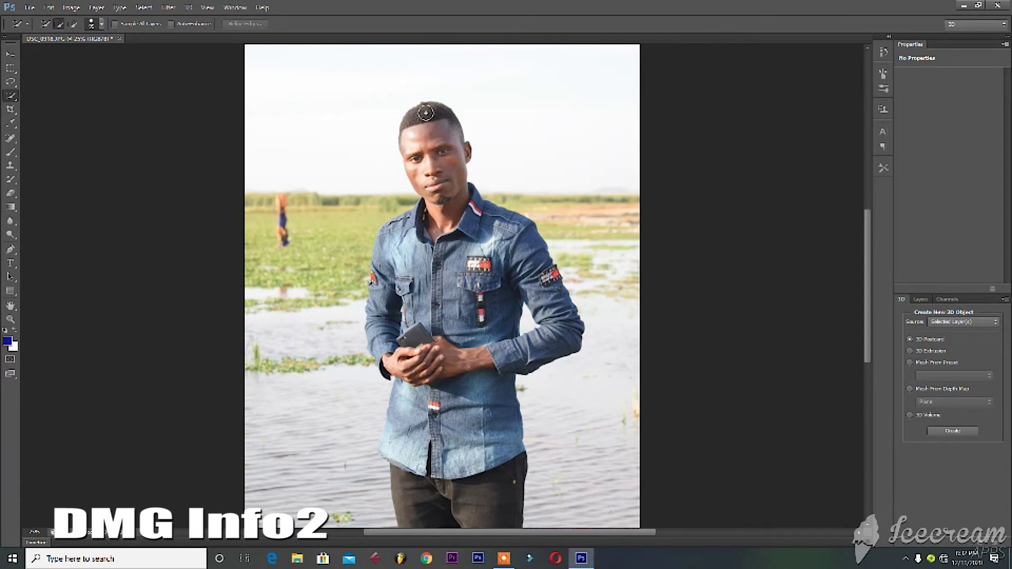
mouse_move(426, 111)
left_mouse_down()
mouse_move(443, 279)
mouse_move(453, 285)
mouse_move(437, 251)
left_mouse_up()
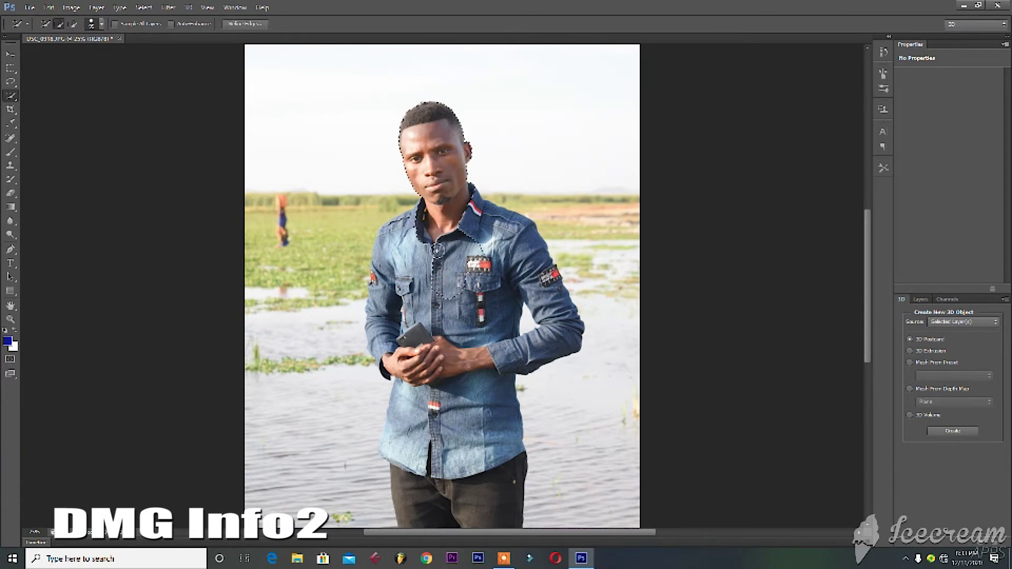
Add the right shoulder, forearm and lower shirt to the selection, then invert it.
mouse_move(473, 205)
left_mouse_down()
mouse_move(532, 277)
mouse_move(543, 316)
mouse_move(524, 337)
left_mouse_up()
mouse_move(524, 337)
left_mouse_down()
mouse_move(485, 350)
mouse_move(536, 352)
mouse_move(566, 330)
mouse_move(440, 385)
mouse_move(450, 293)
mouse_move(377, 264)
mouse_move(400, 240)
mouse_move(389, 265)
mouse_move(388, 307)
mouse_move(397, 308)
left_mouse_up()
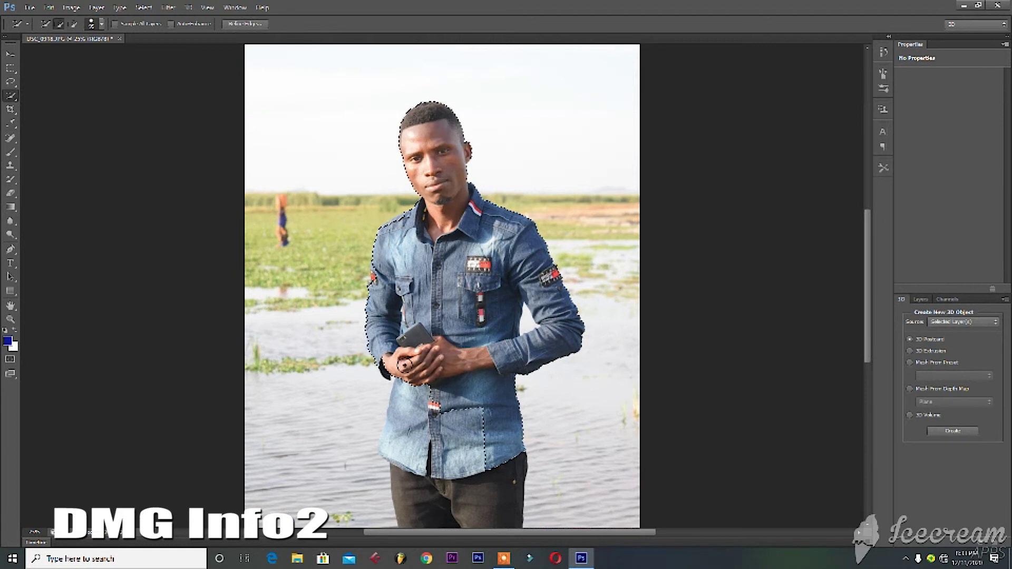
mouse_move(404, 363)
left_mouse_down()
mouse_move(402, 449)
mouse_move(407, 401)
mouse_move(380, 375)
mouse_move(459, 473)
mouse_move(494, 458)
left_mouse_up()
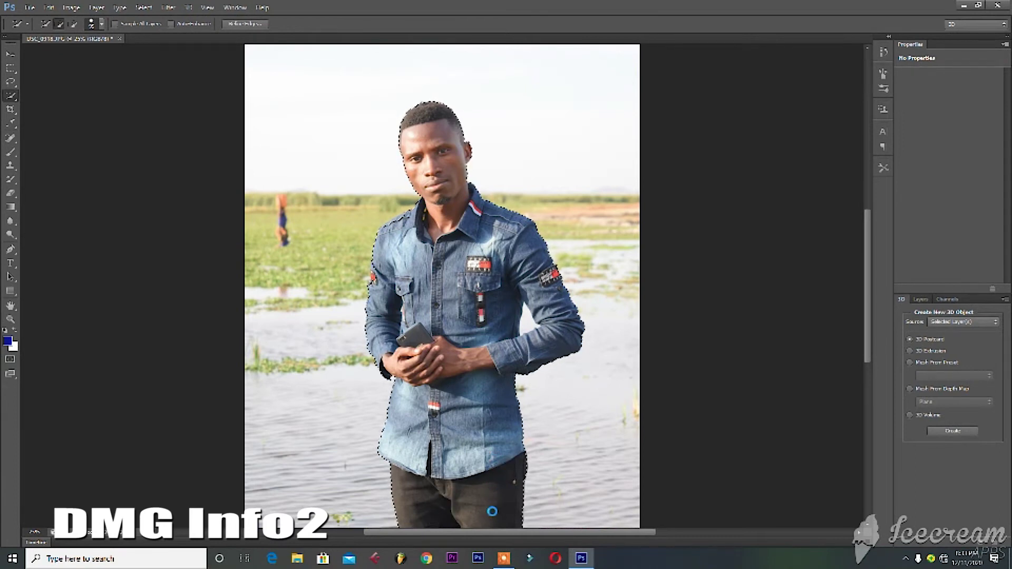
right_click(493, 324)
left_click(519, 338)
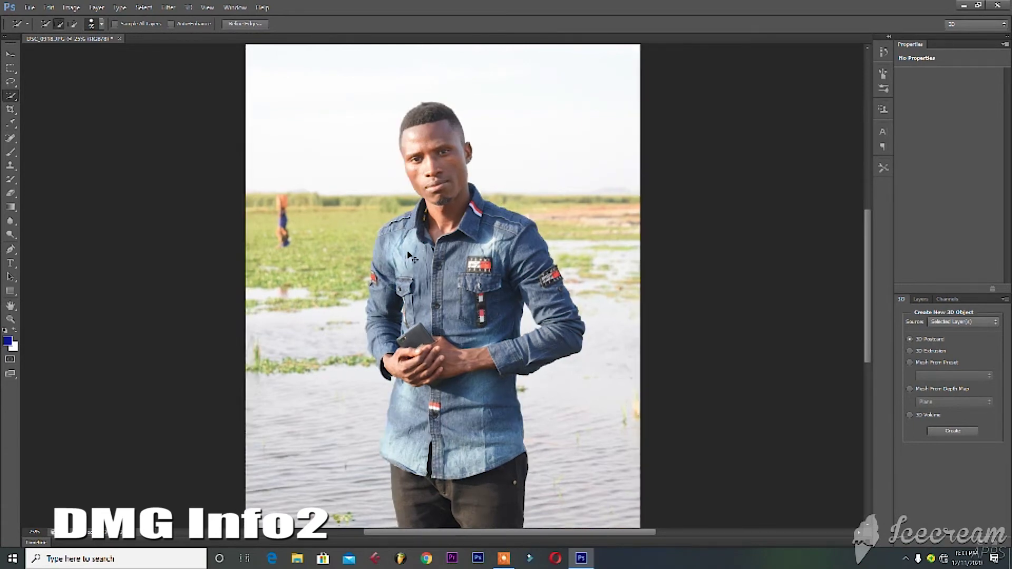
Zoom in and invert the selection back onto the man.
key("ctrl+plus")
key("ctrl+plus")
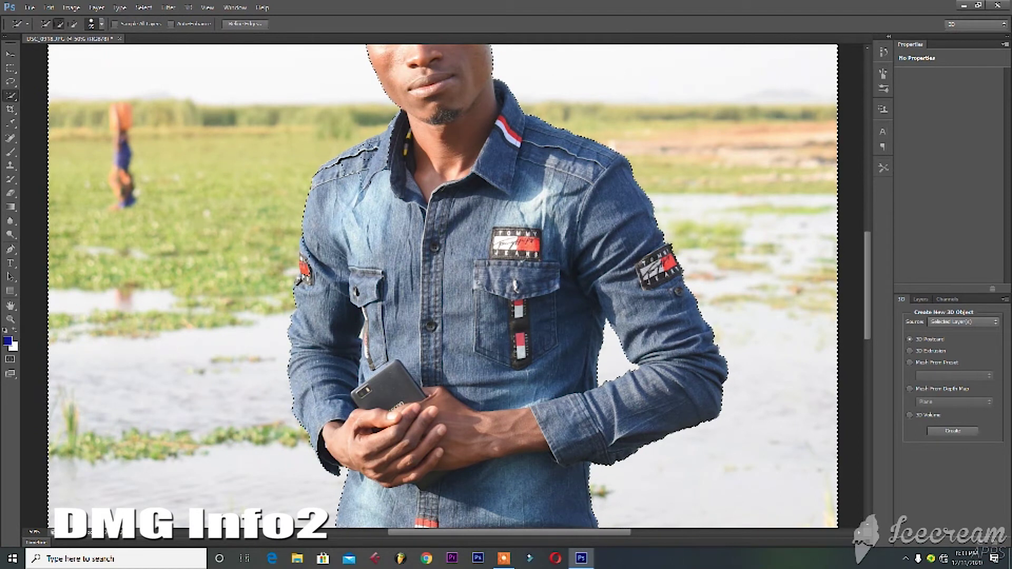
right_click(372, 187)
left_click(400, 207)
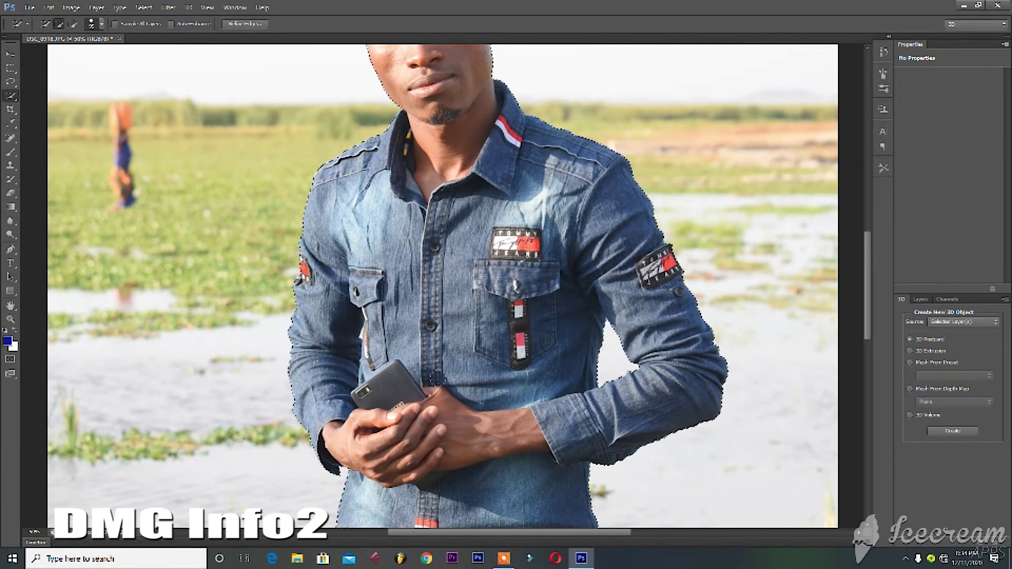
Scroll along the figure to check the selection edges over face, shirt and trousers.
scroll(489, 279, "up", 2)
scroll(480, 238, "up", 2)
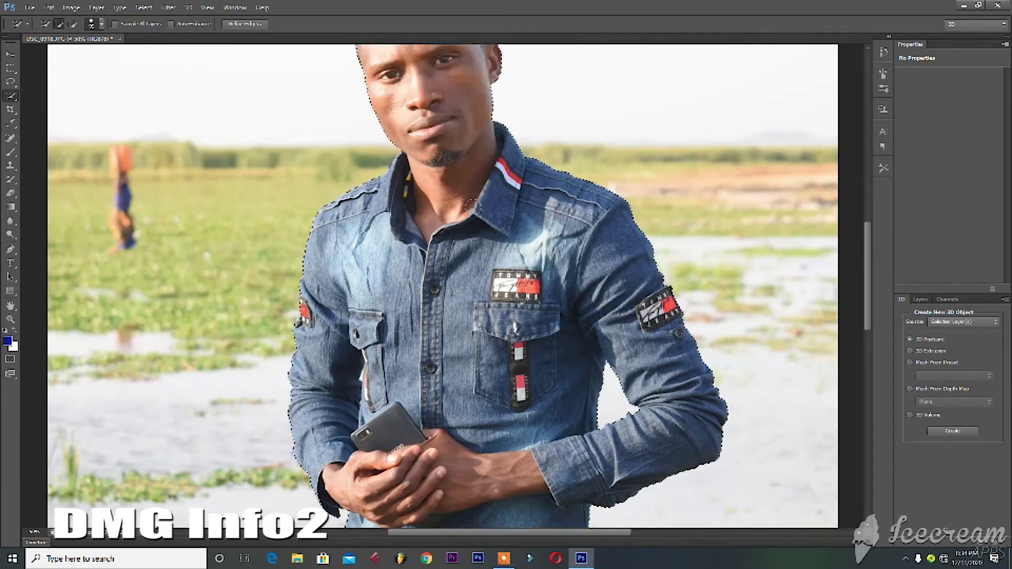
scroll(471, 202, "up", 2)
scroll(471, 202, "up", 2)
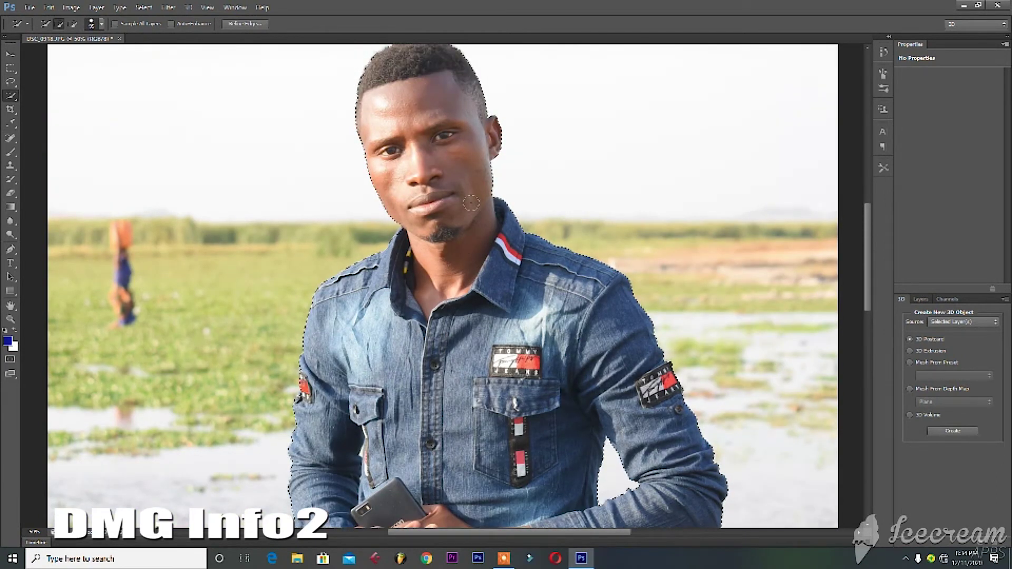
scroll(471, 203, "up", 1)
scroll(471, 208, "down", 2)
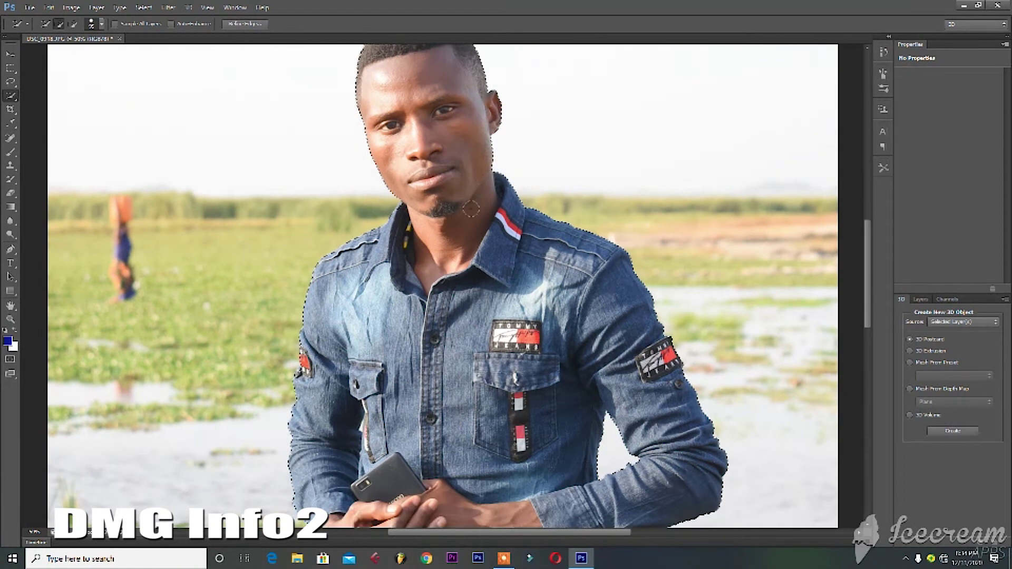
scroll(471, 208, "down", 2)
scroll(469, 226, "down", 2)
scroll(466, 242, "down", 3)
scroll(461, 278, "down", 5)
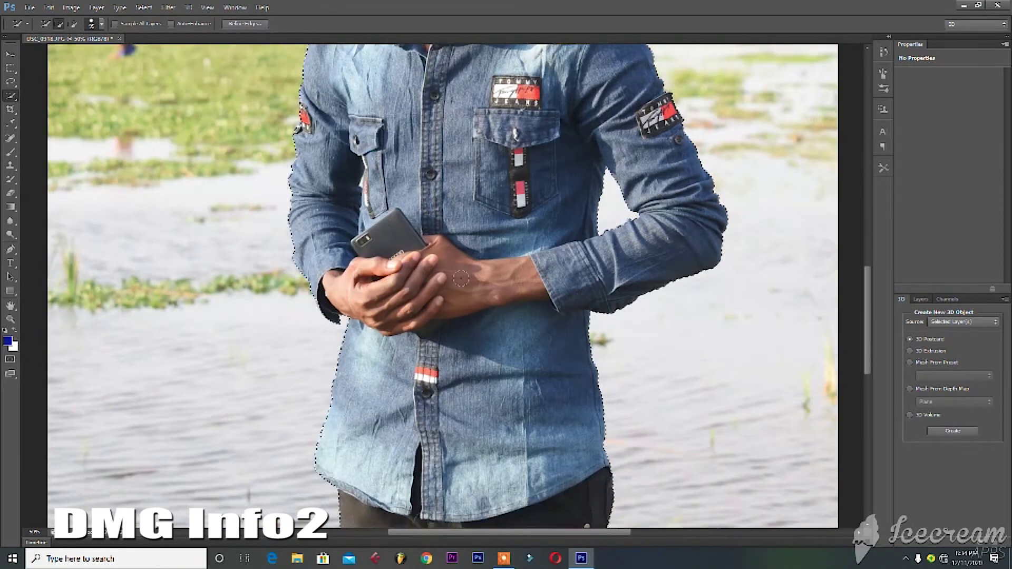
scroll(460, 277, "down", 3)
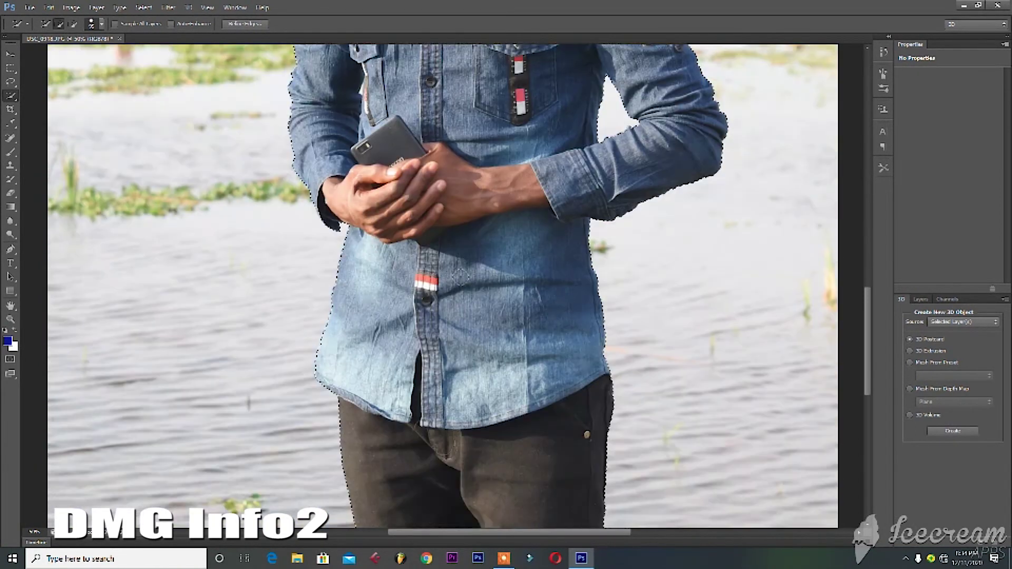
scroll(460, 277, "down", 1)
scroll(490, 273, "up", 2)
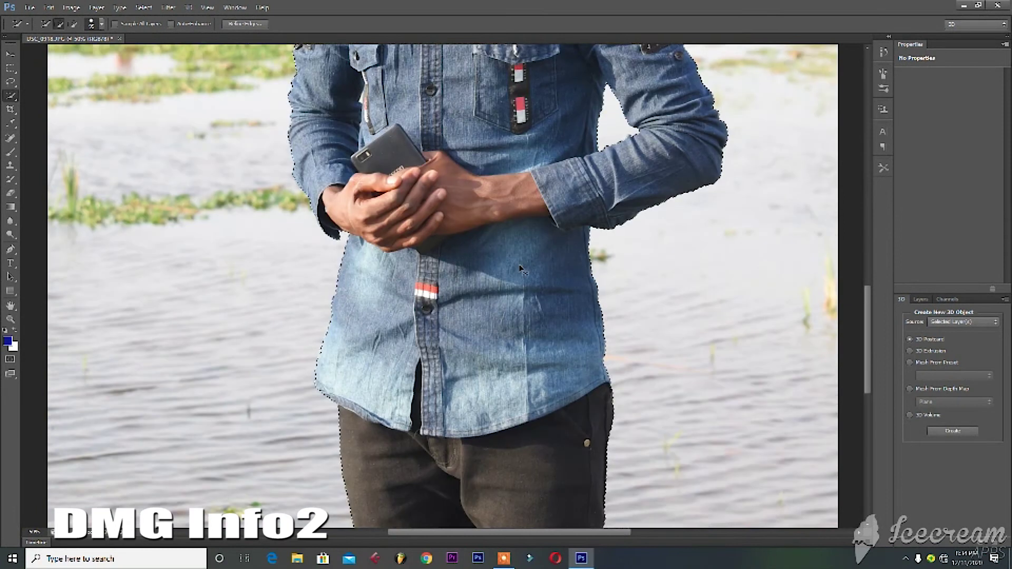
scroll(519, 269, "down", 1)
scroll(520, 269, "down", 1)
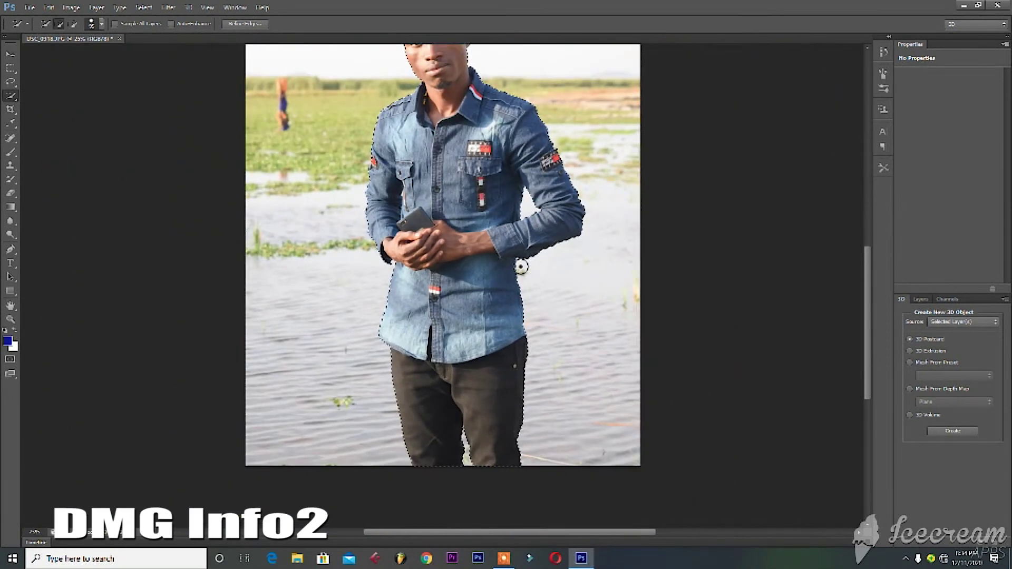
scroll(519, 267, "up", 2)
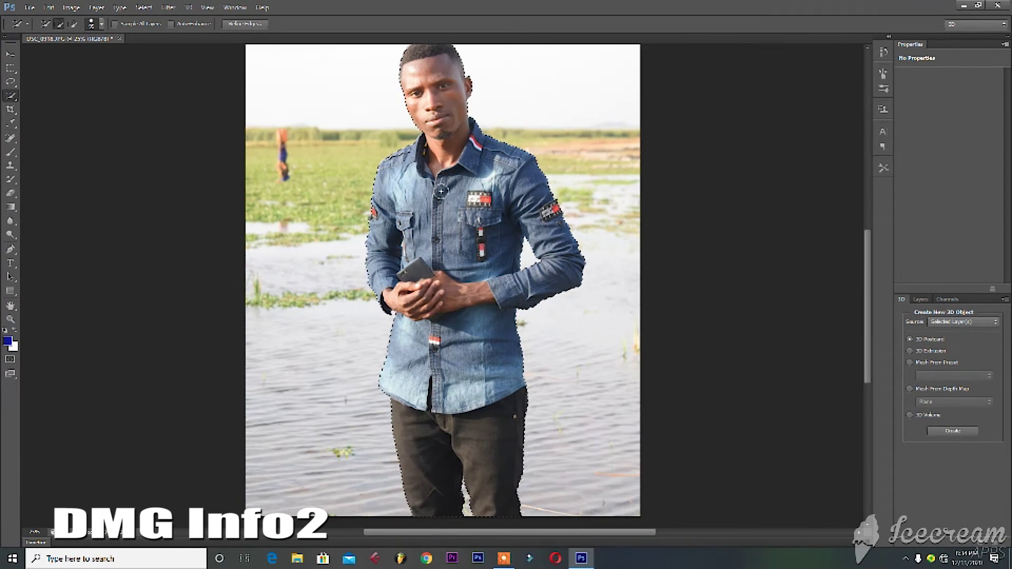
Invert the selection onto the background and set the Fill contents to Color.
right_click(440, 191)
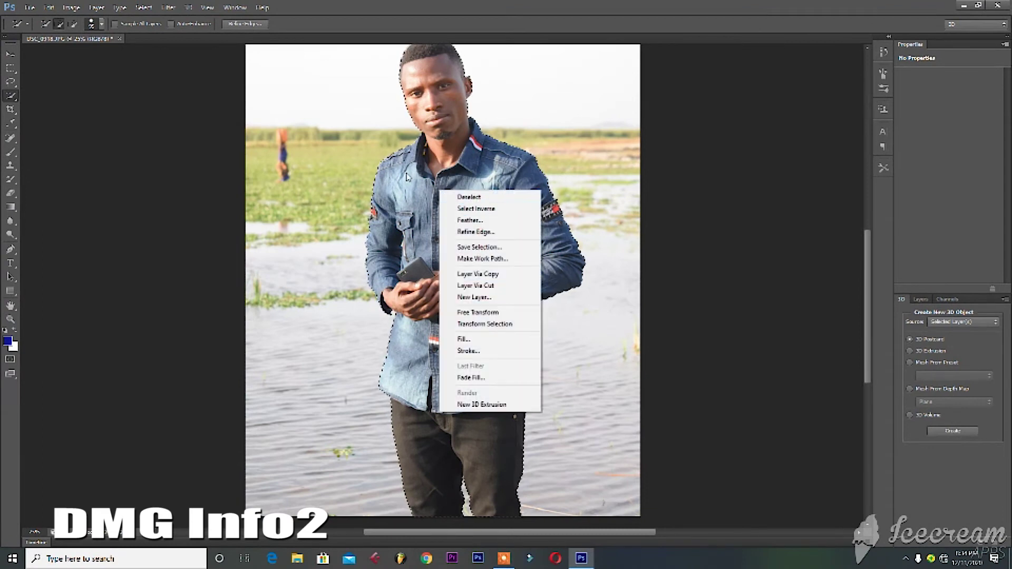
left_click(471, 210)
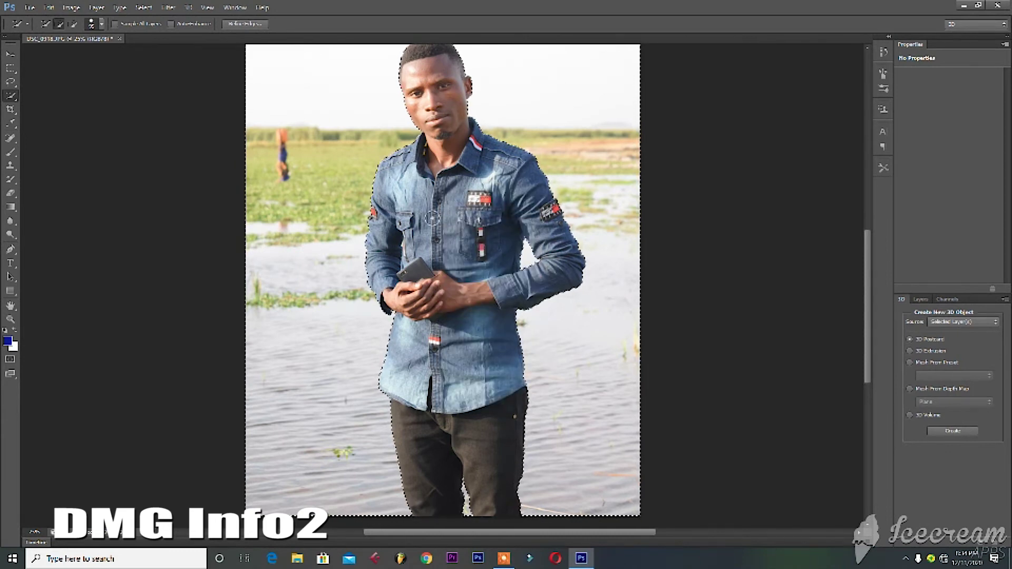
right_click(433, 218)
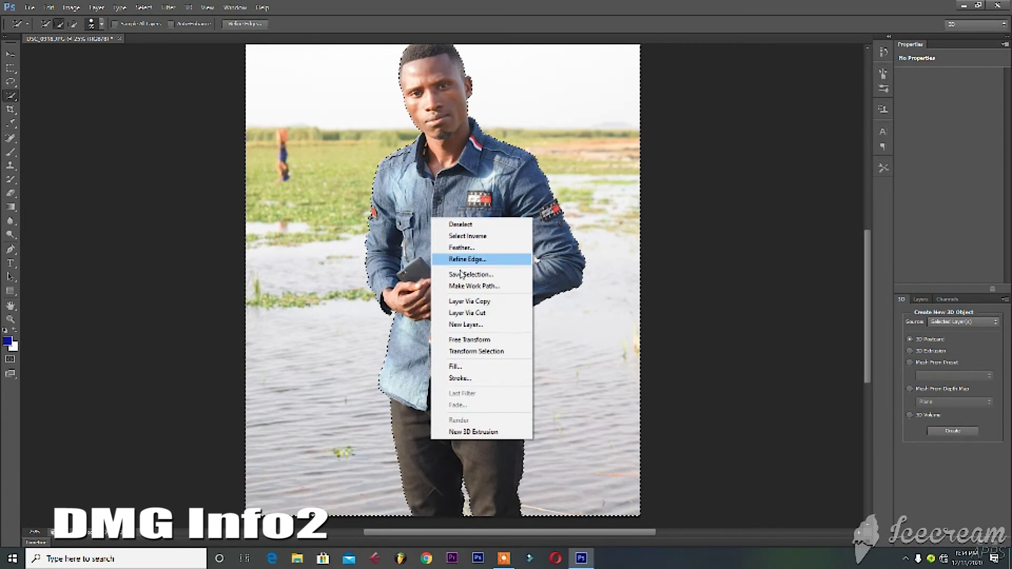
left_click(456, 366)
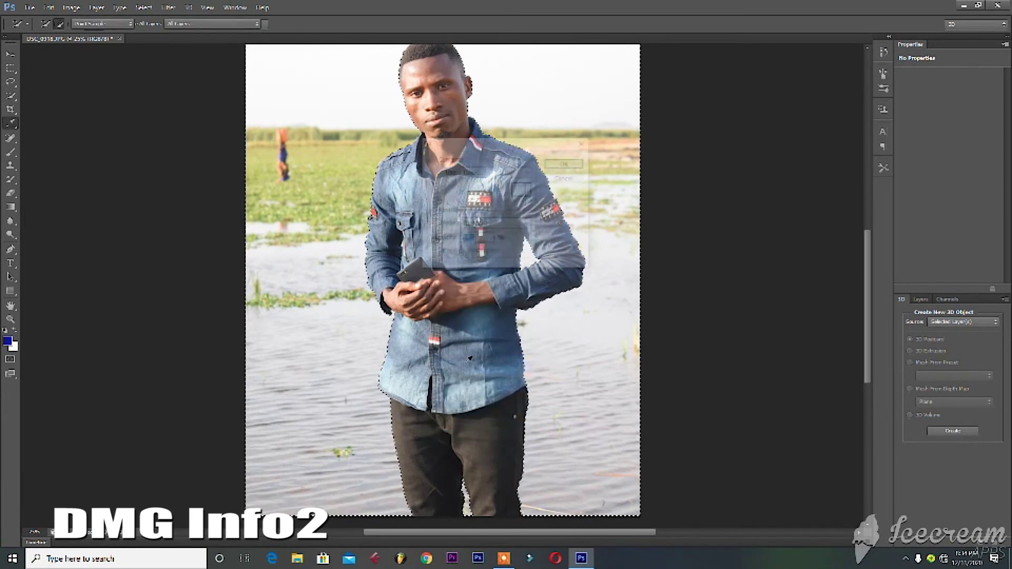
left_click(527, 172)
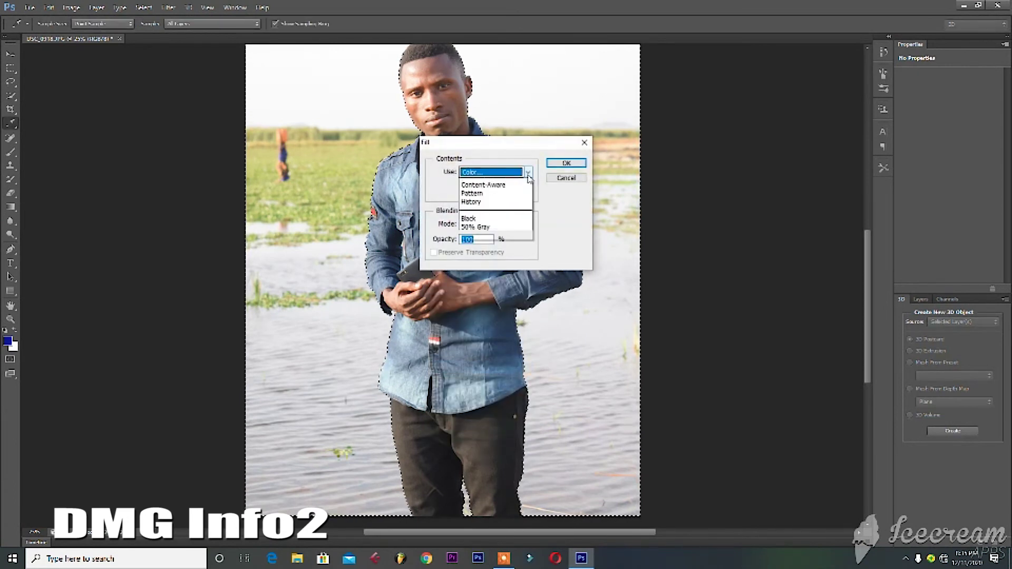
left_click(472, 200)
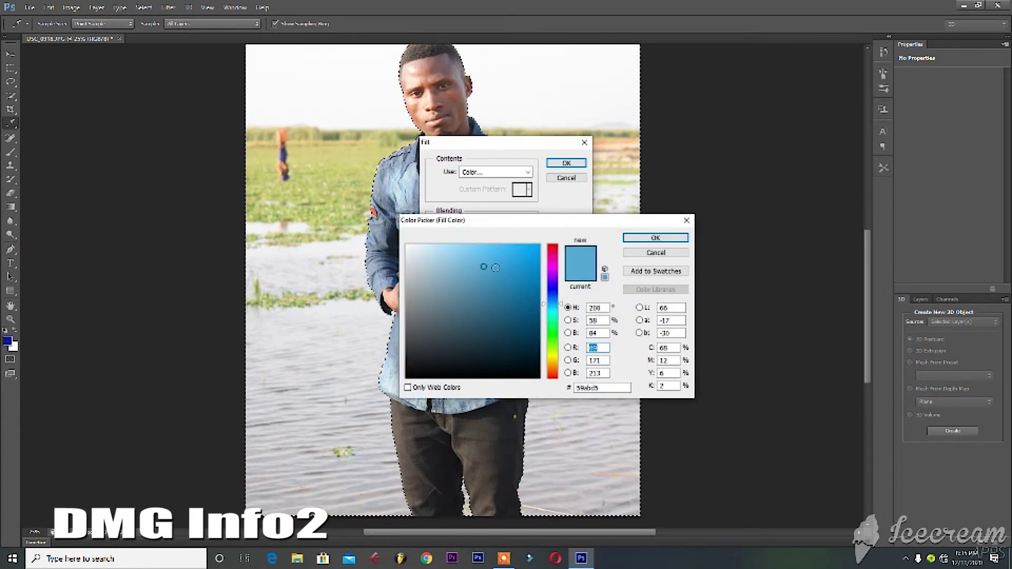
Pick an orange in the Color Picker and fill the background with it.
left_click_drag(547, 314, 554, 337)
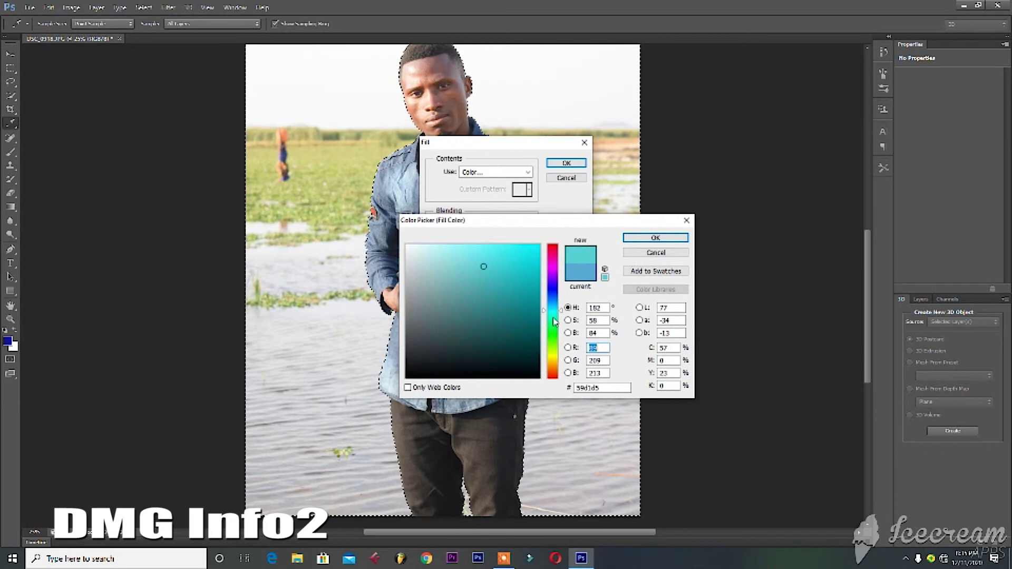
left_click_drag(554, 337, 551, 365)
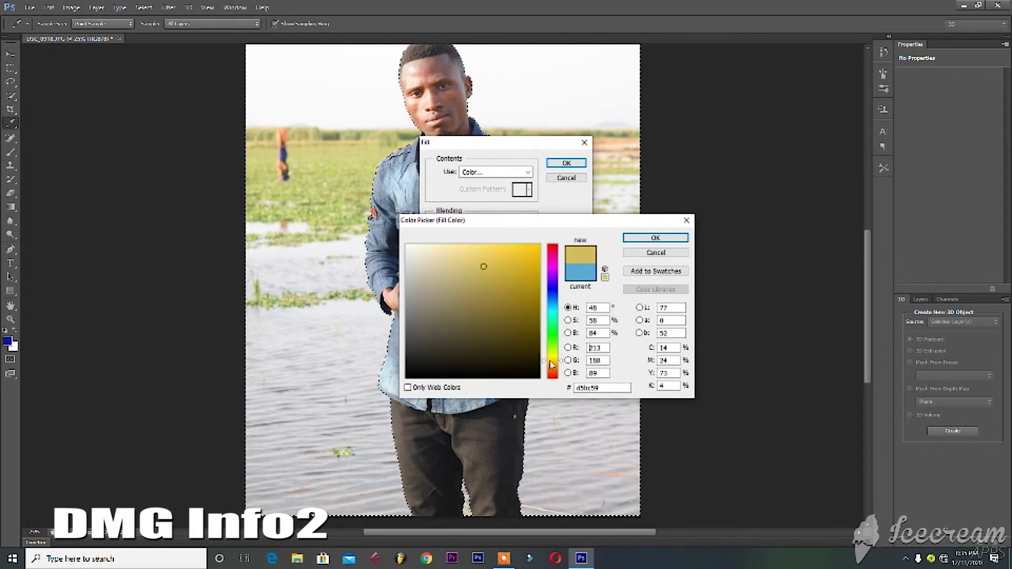
left_click(556, 366)
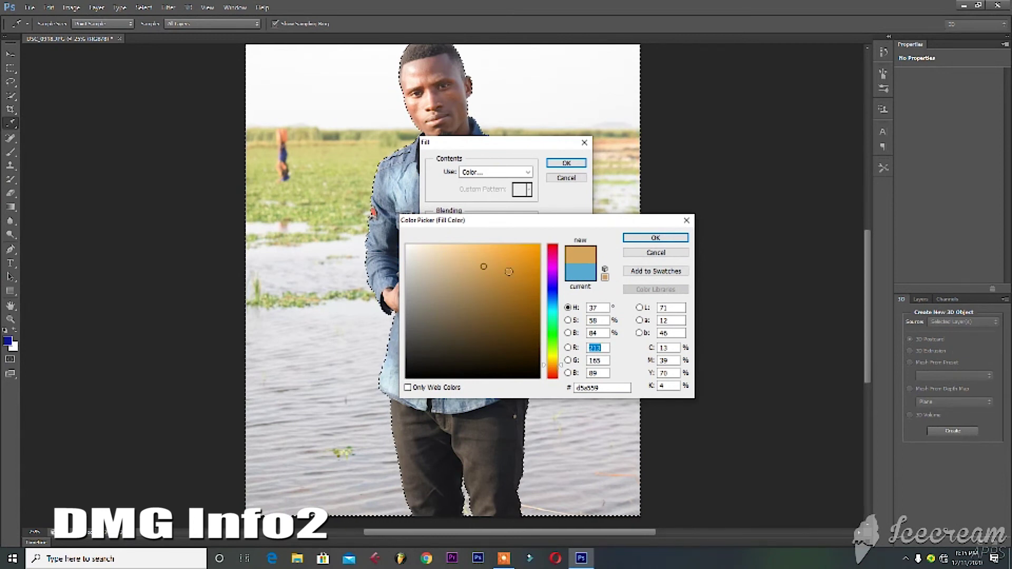
left_click(511, 295)
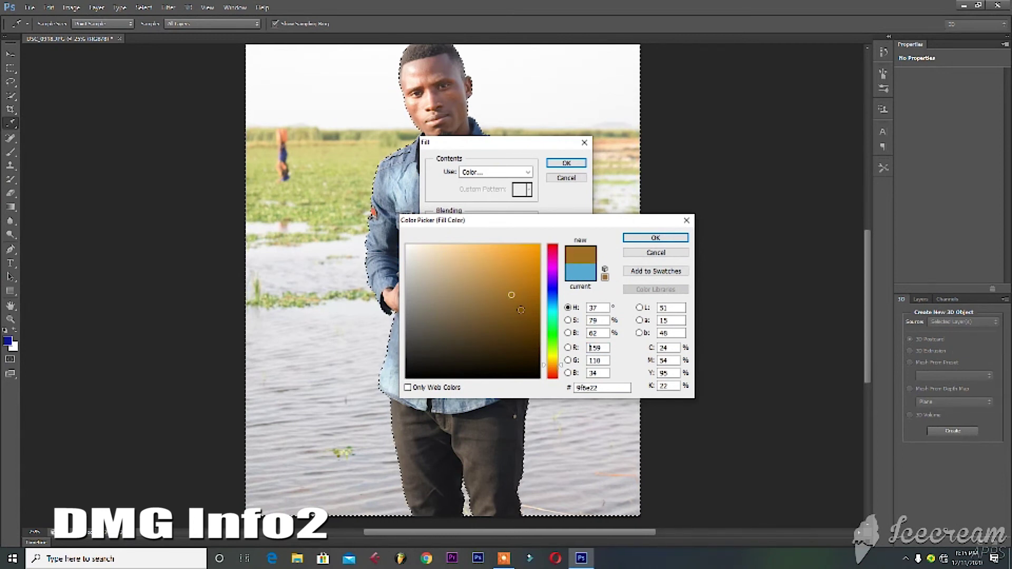
left_click_drag(555, 333, 554, 317)
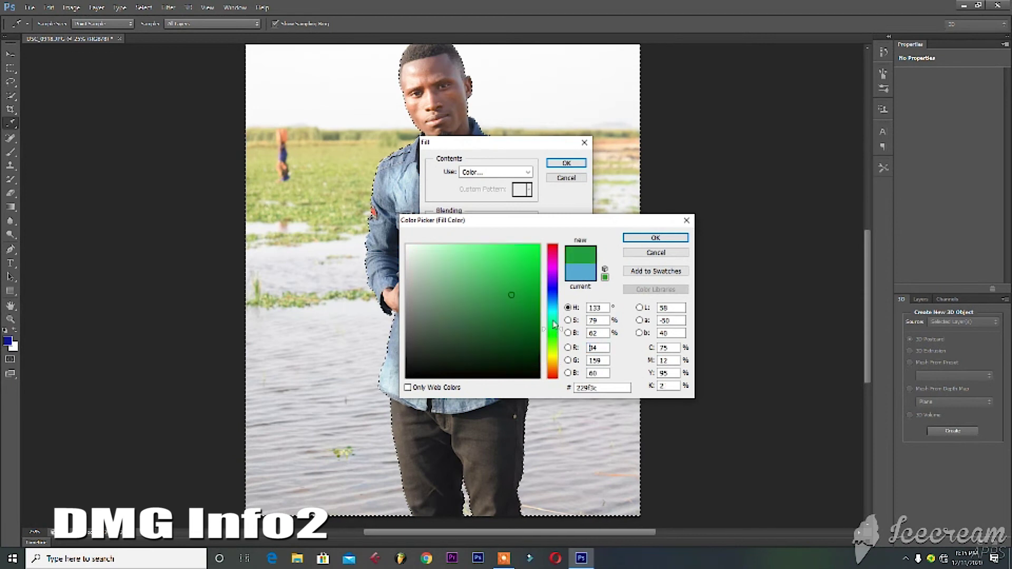
left_click(549, 362)
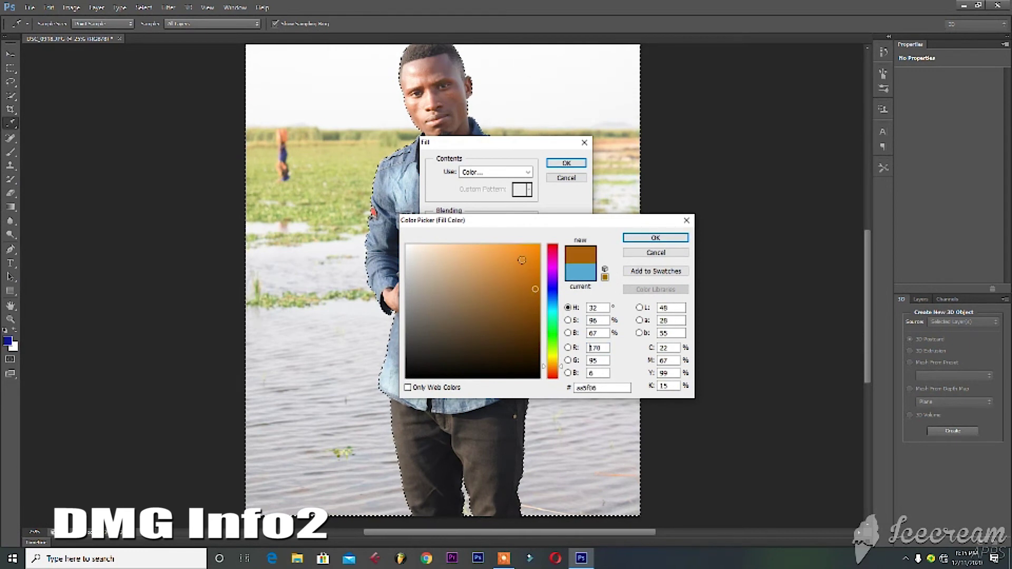
left_click(654, 238)
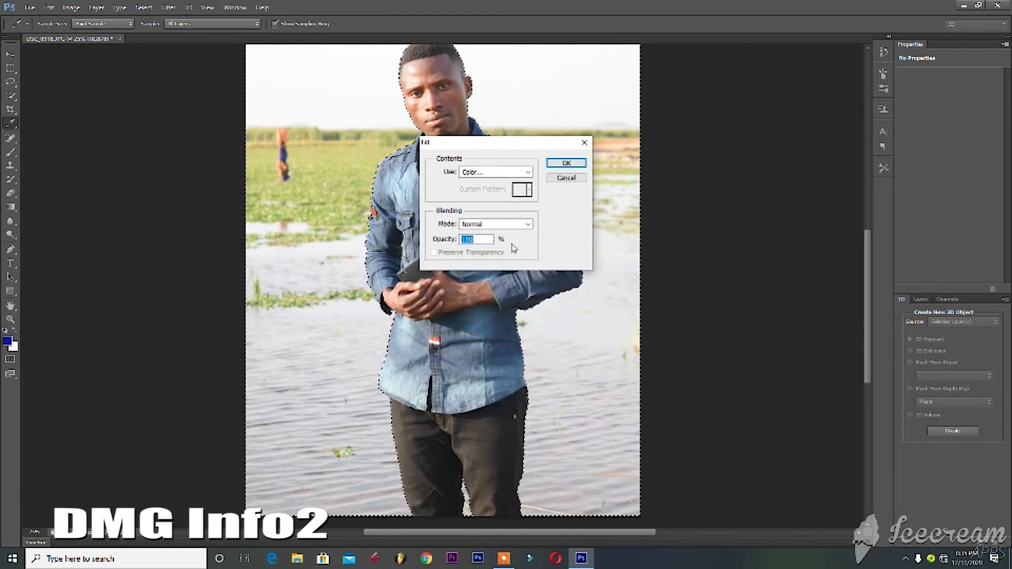
left_click(565, 163)
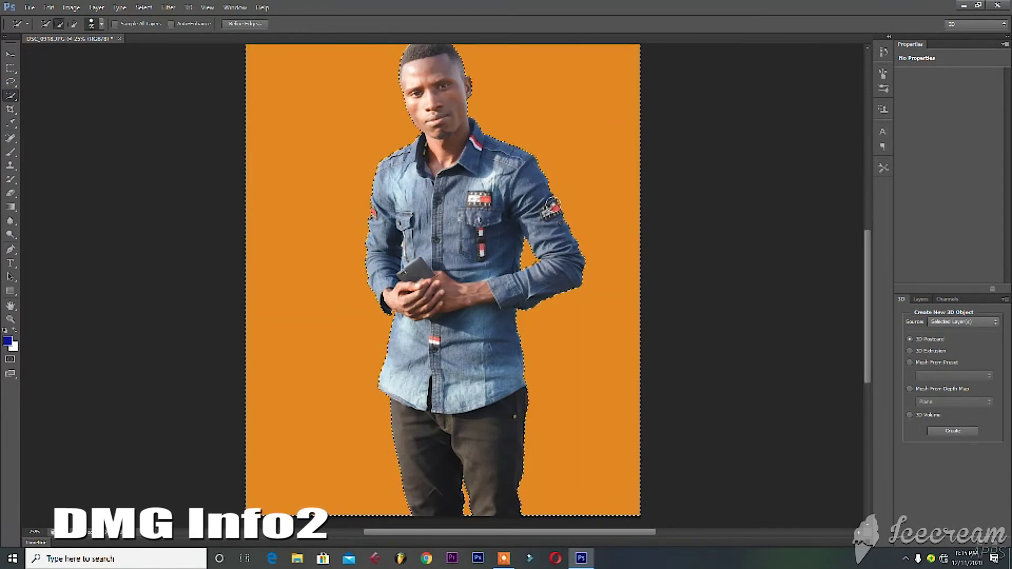
Crop the top edge down toward the man's head, then zoom back in.
key("ctrl+minus")
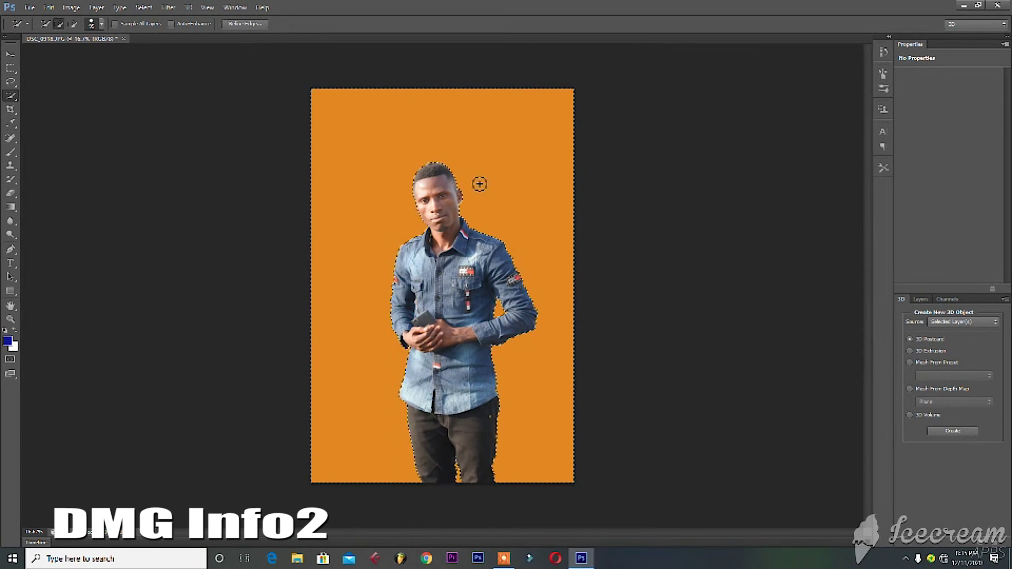
left_click(10, 109)
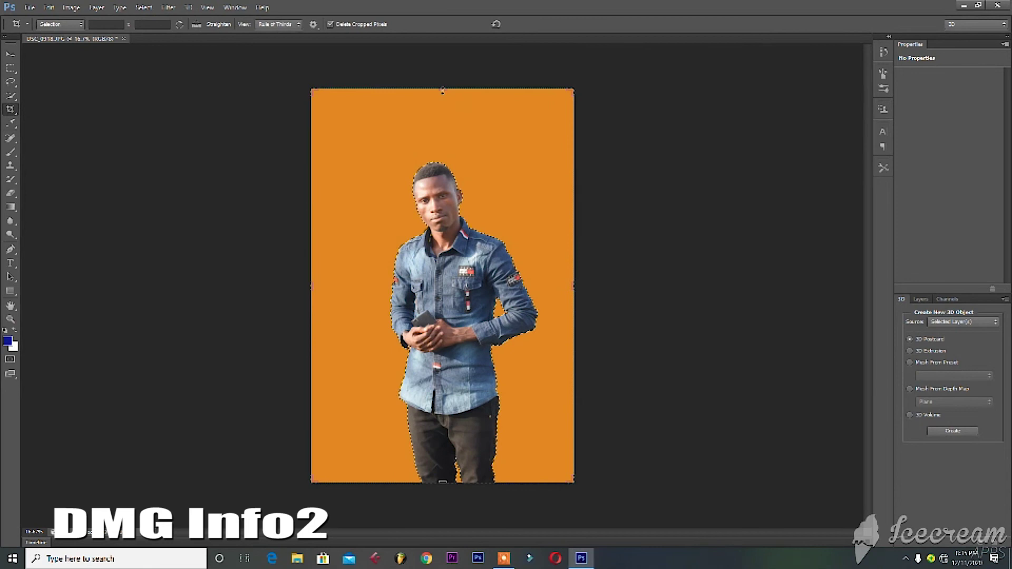
left_click_drag(443, 89, 443, 115)
left_click(530, 25)
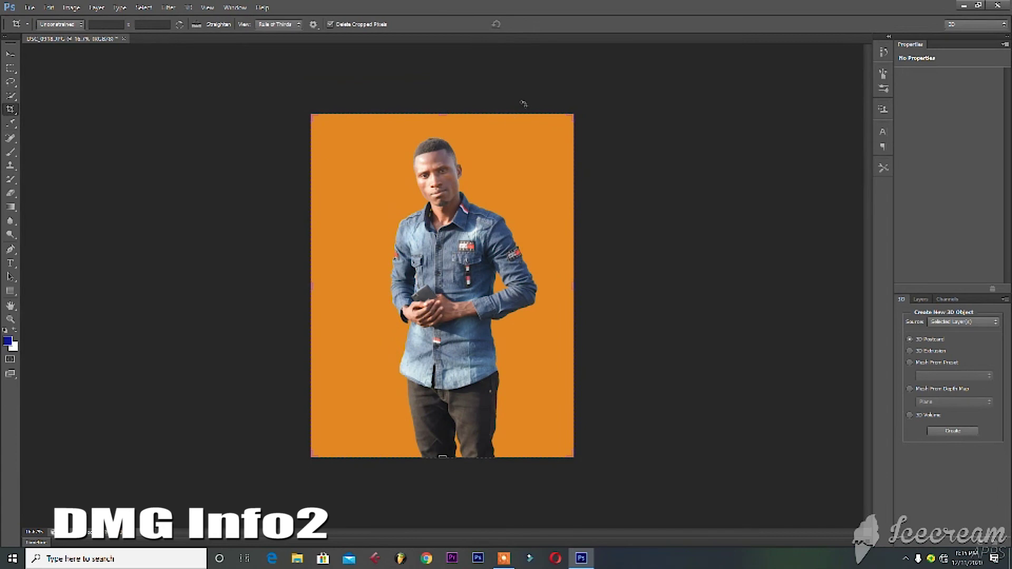
key("ctrl+plus")
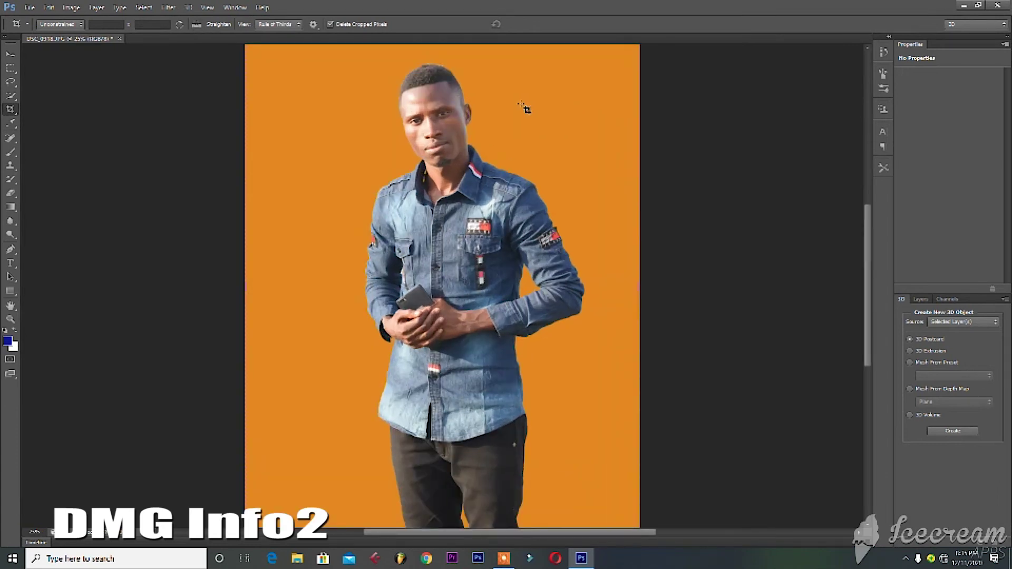
scroll(474, 148, "down", 2)
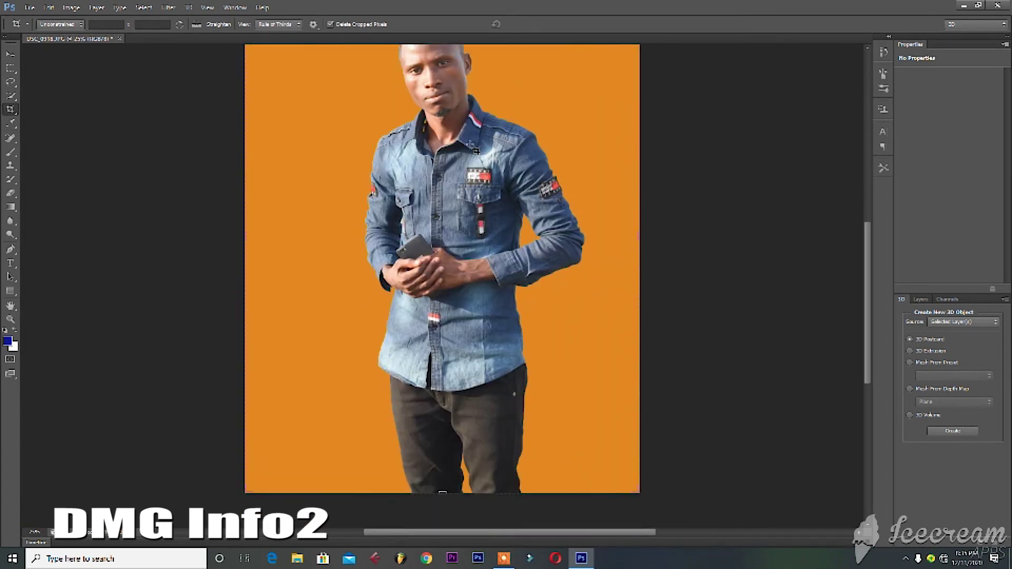
scroll(476, 150, "up", 2)
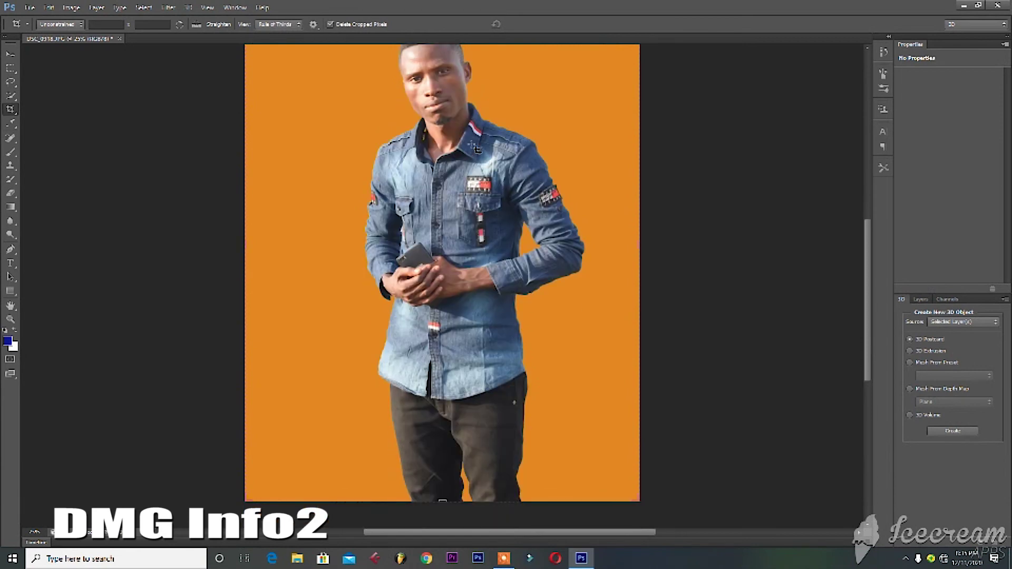
Save over the original JPEG at Maximum quality, after abandoning a Save a Copy attempt.
left_click(31, 9)
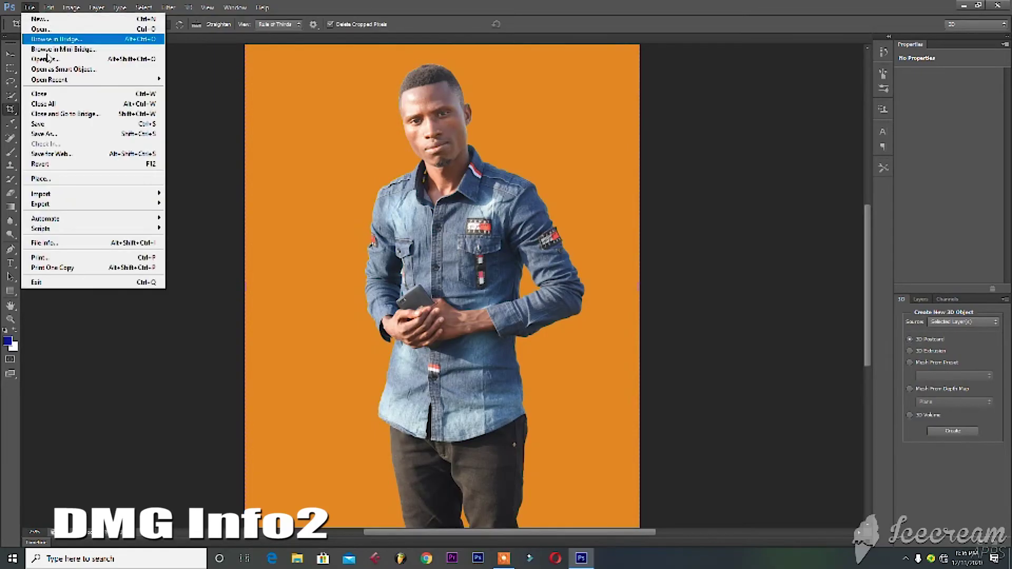
left_click(74, 137)
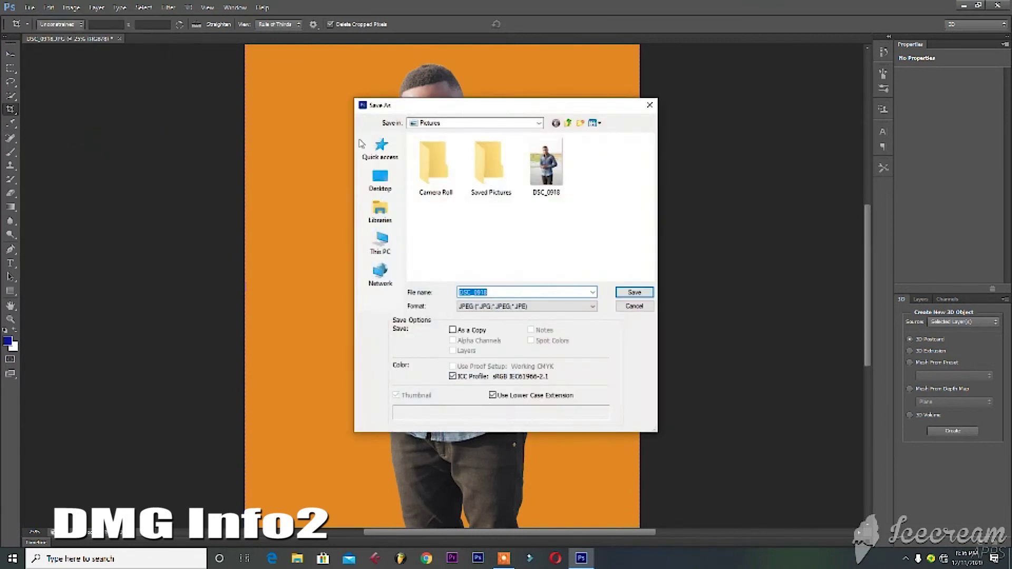
left_click(650, 105)
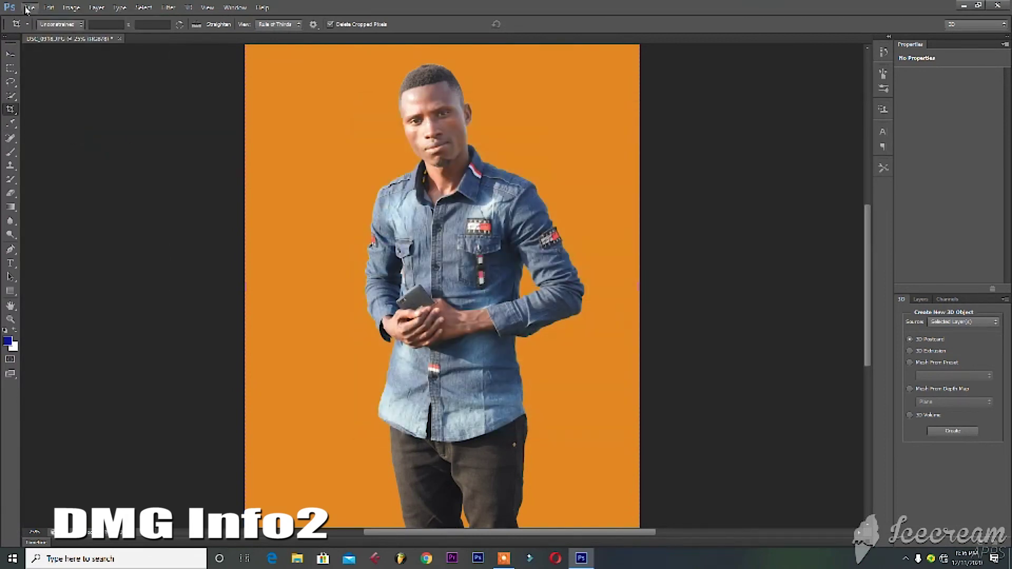
left_click(27, 8)
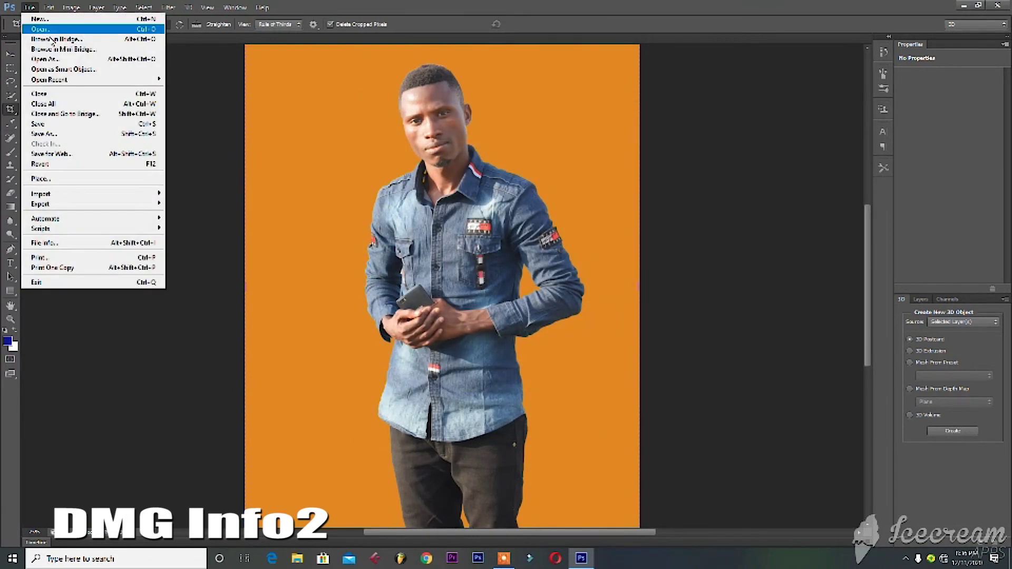
left_click(55, 124)
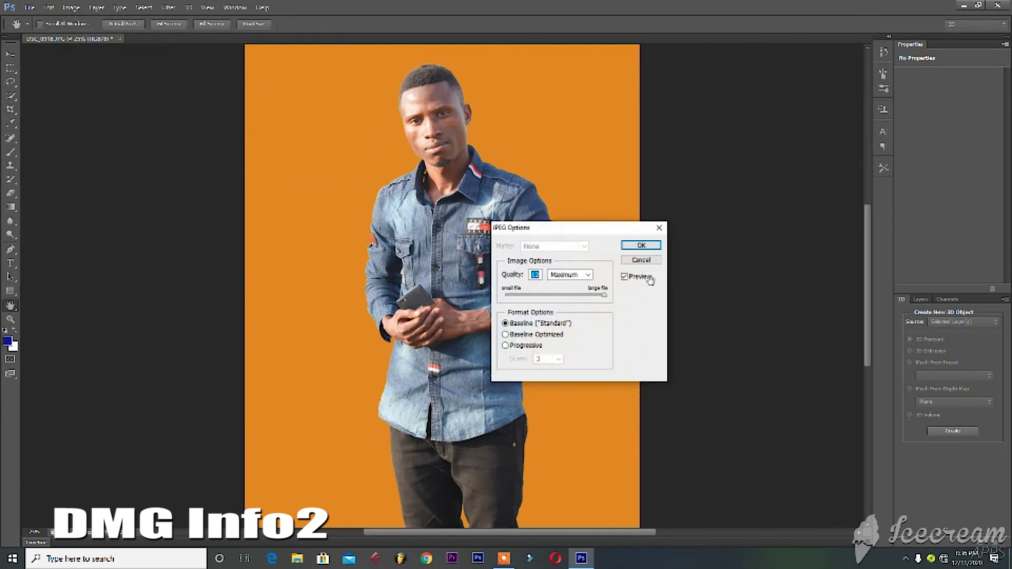
left_click(637, 250)
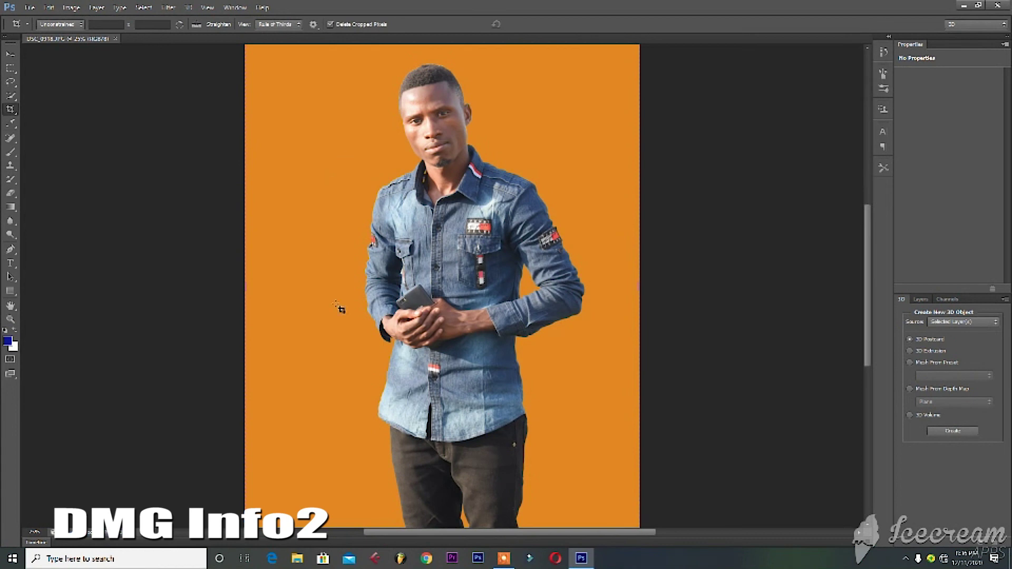
Open DSC_0918 from the Pictures folder to view the orange-background edit.
left_click(299, 565)
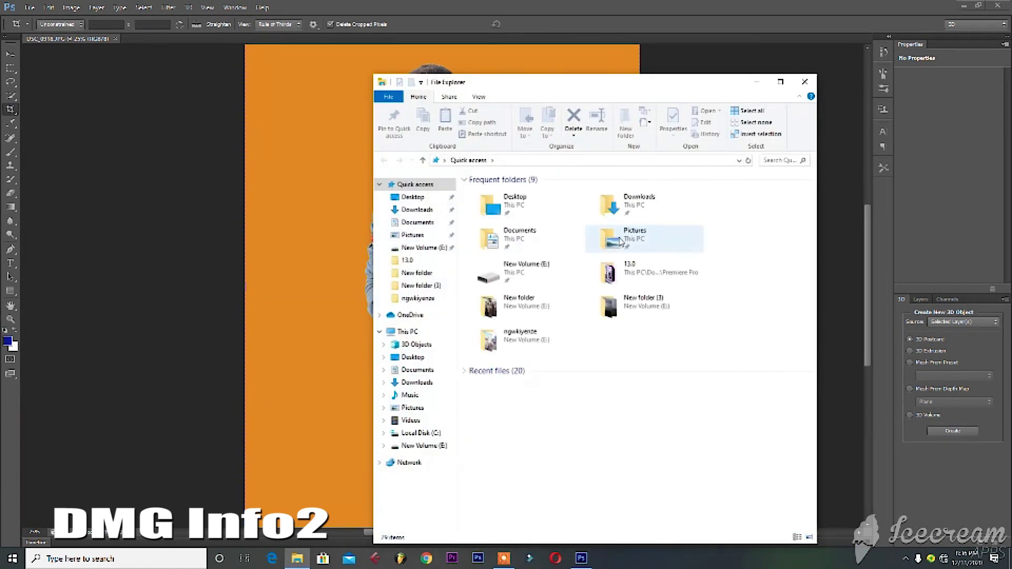
double_click(620, 240)
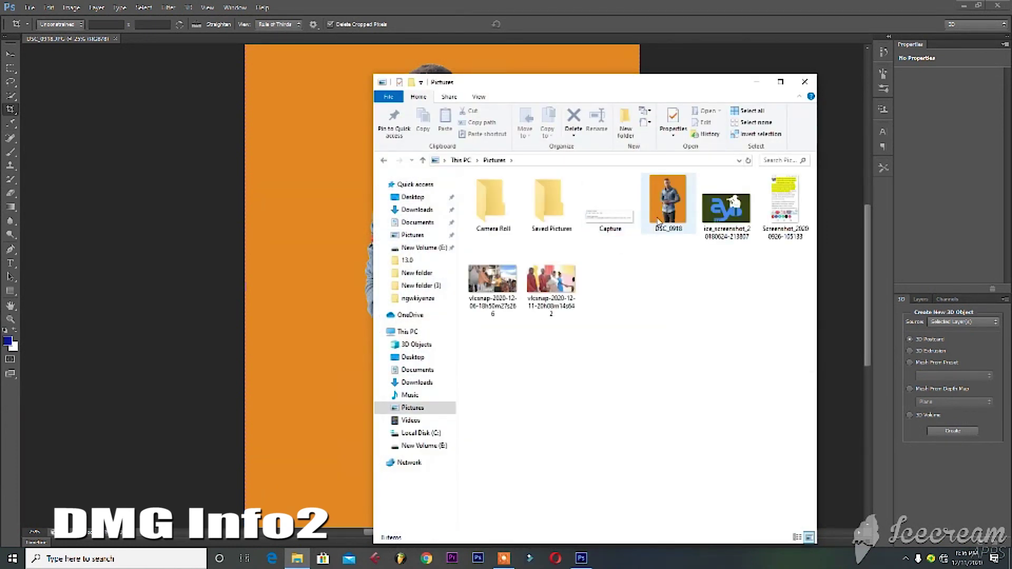
left_click(662, 216)
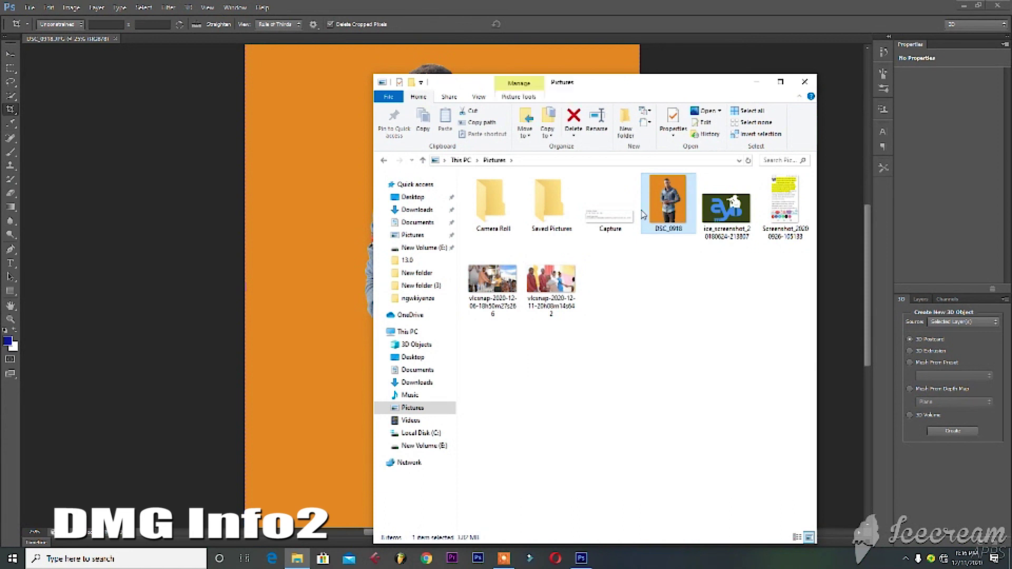
double_click(669, 214)
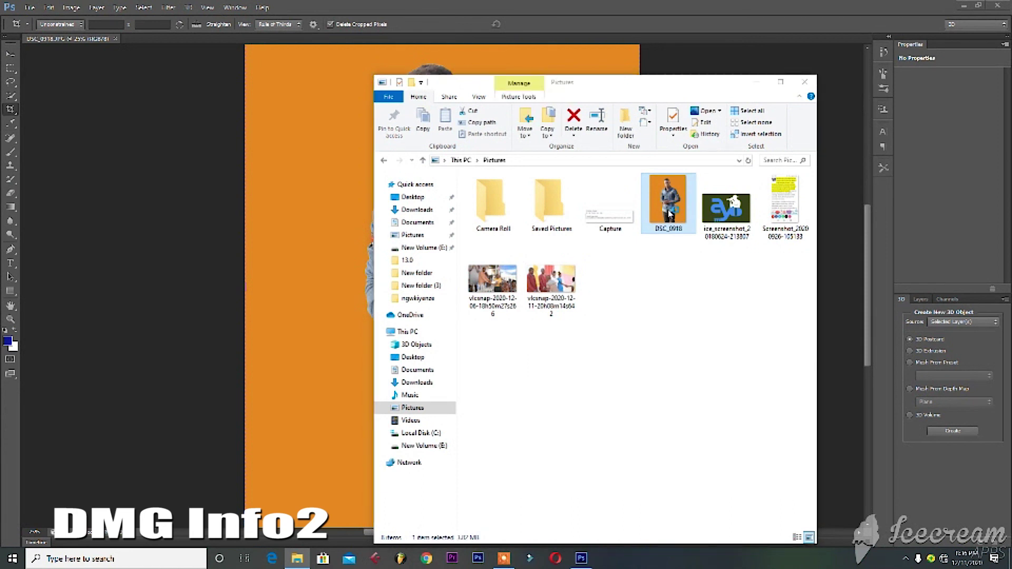